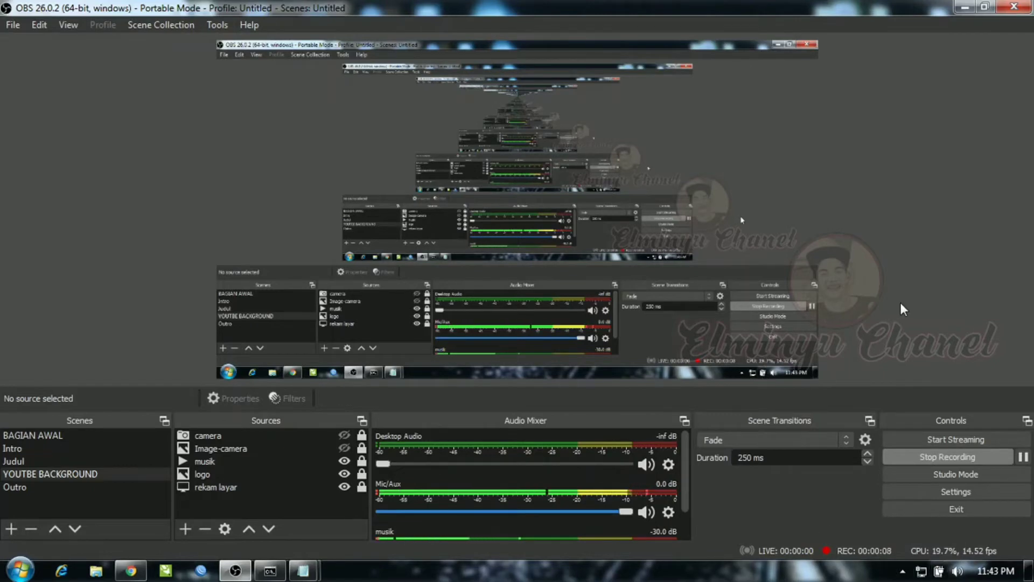
- Connect the computer to the ZTE-bbd678 Wi-Fi network and confirm it shows Connected
left_click(921, 572)
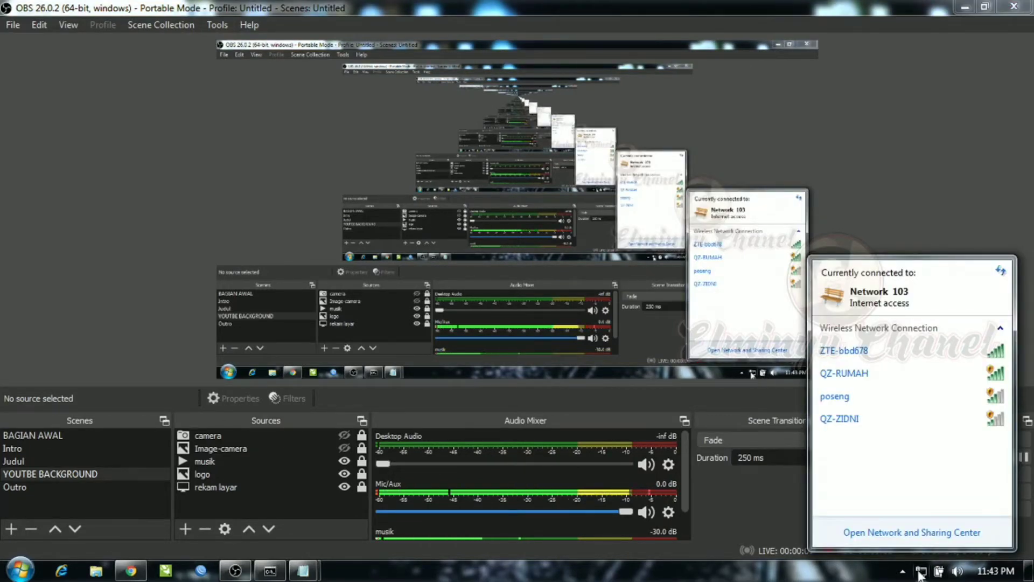
mouse_move(865, 356)
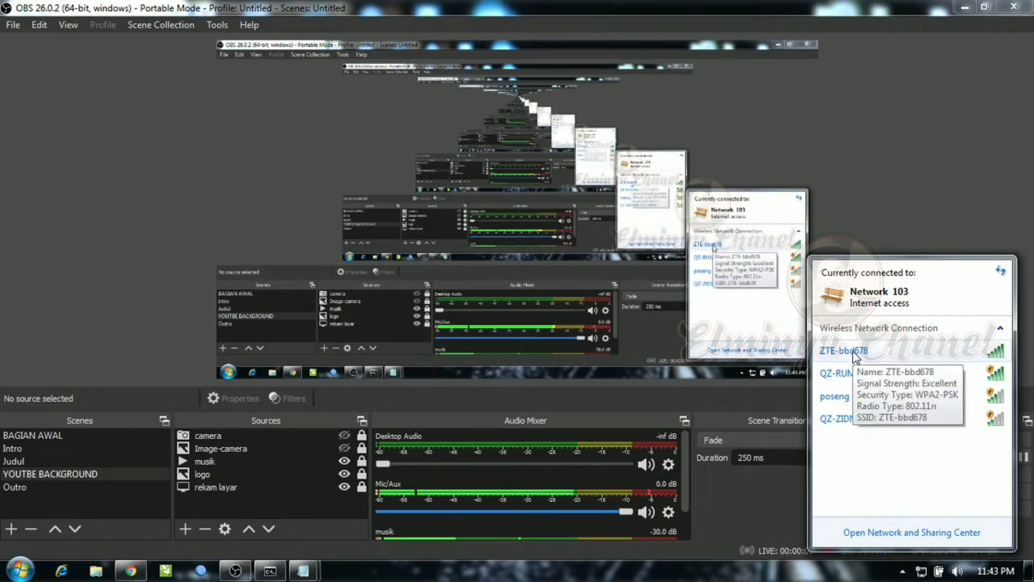
left_click(868, 356)
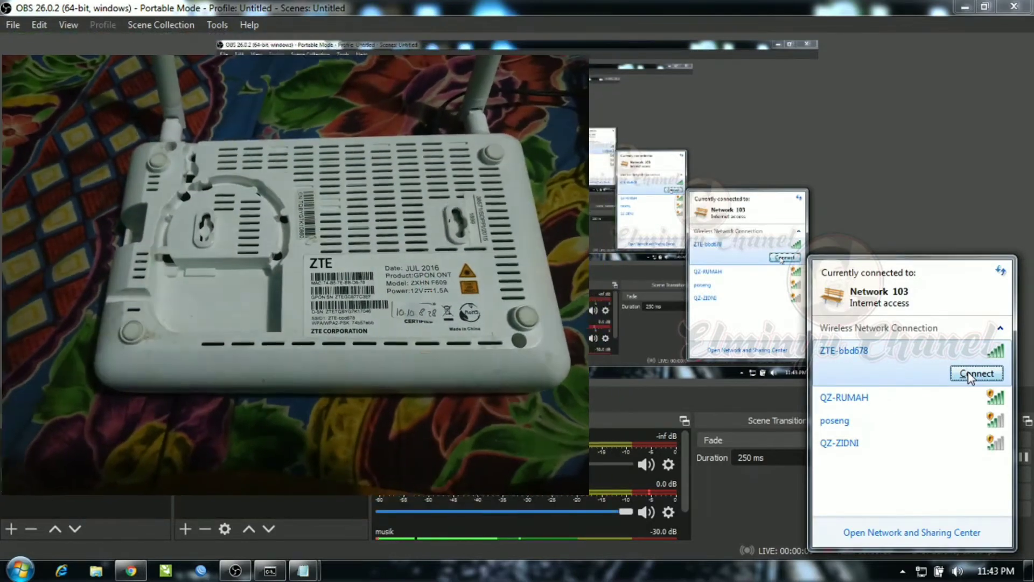
left_click(969, 373)
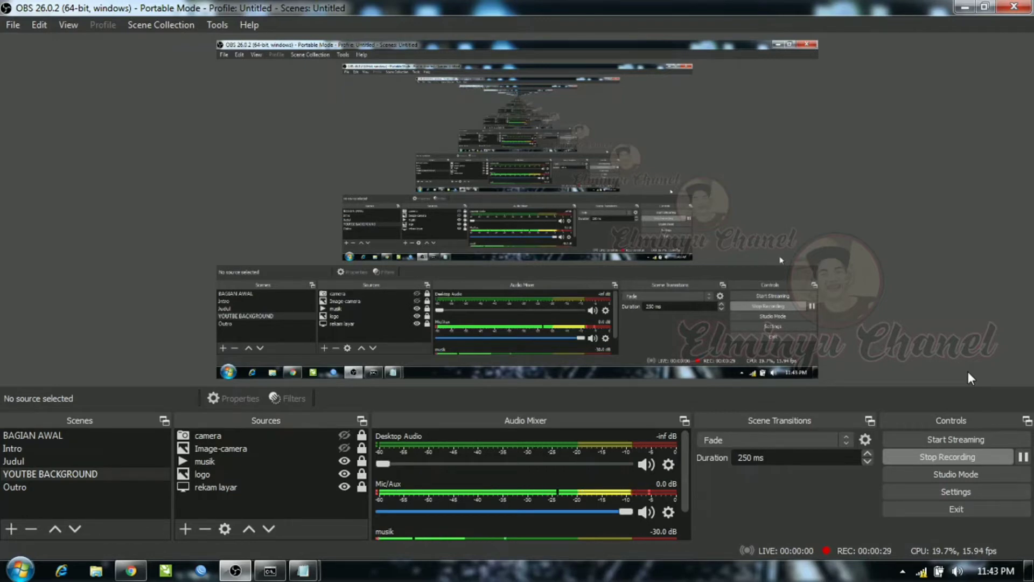
left_click(922, 571)
left_click(922, 572)
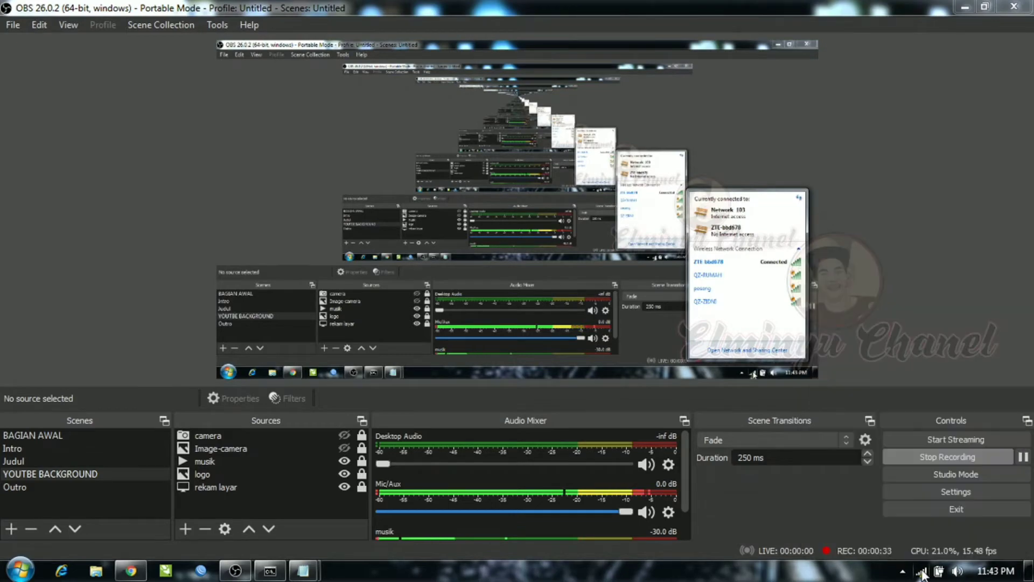
- Load the router address 192.168.1.1 in Chrome to reach the ZTE F609 login page
left_click(131, 571)
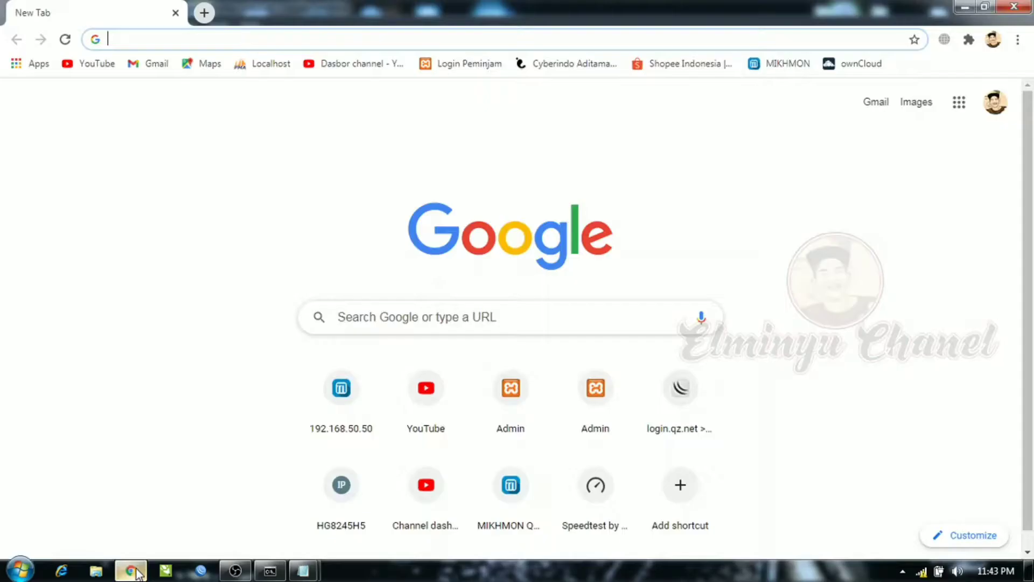
type("192.168.1.1")
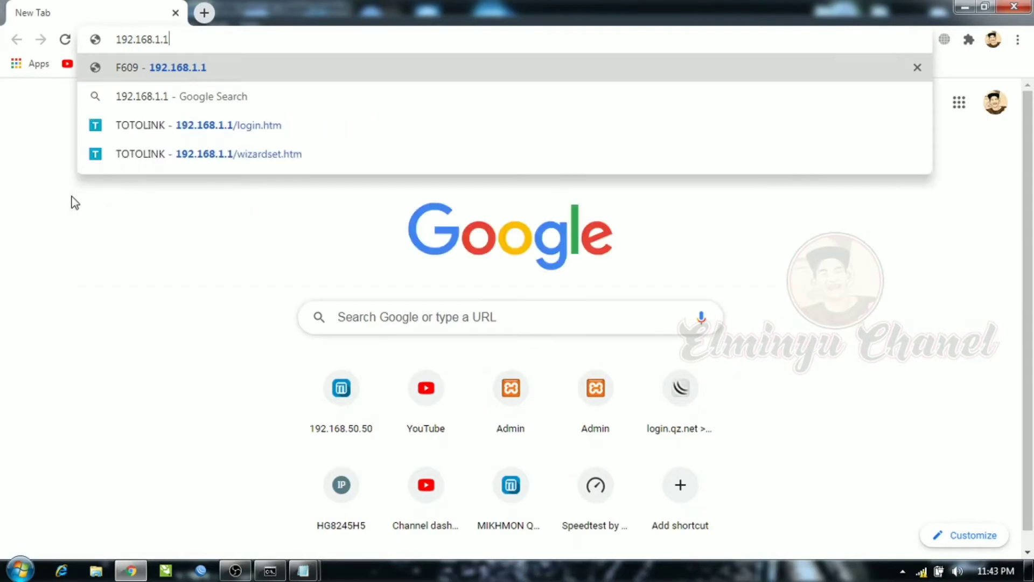
key("Return")
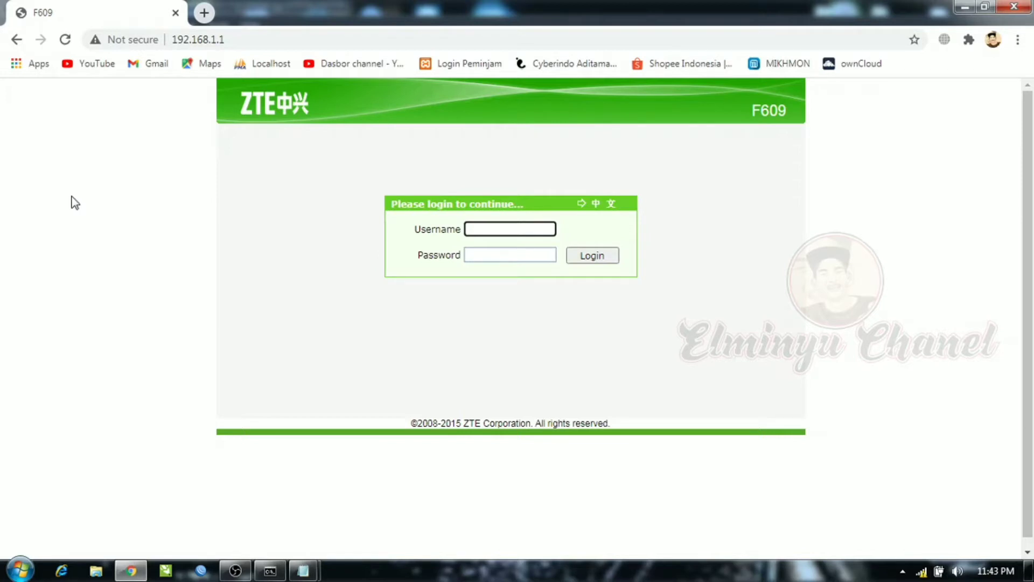
left_click(488, 257)
left_click(506, 231)
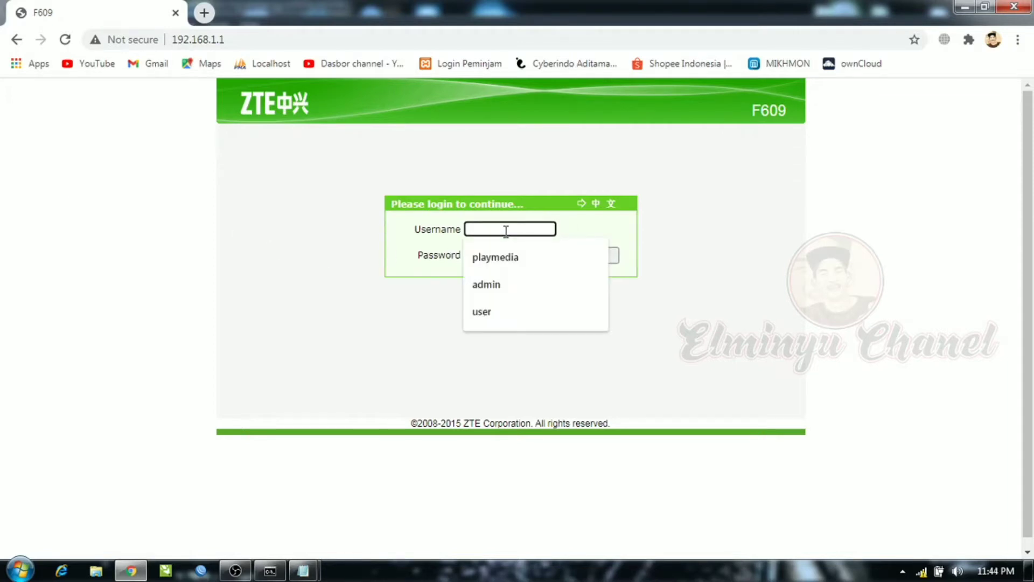
key("Tab")
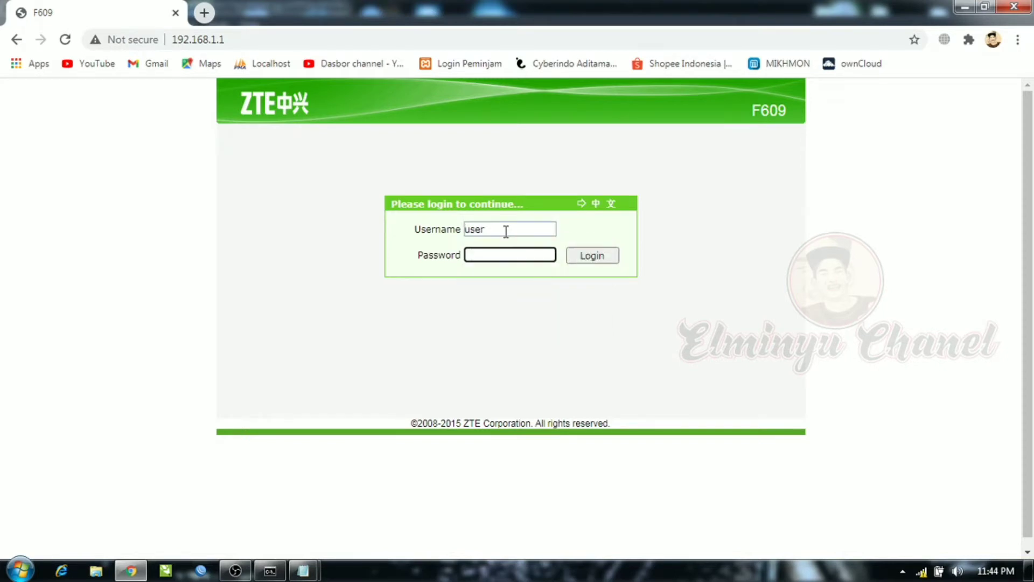
key("Return")
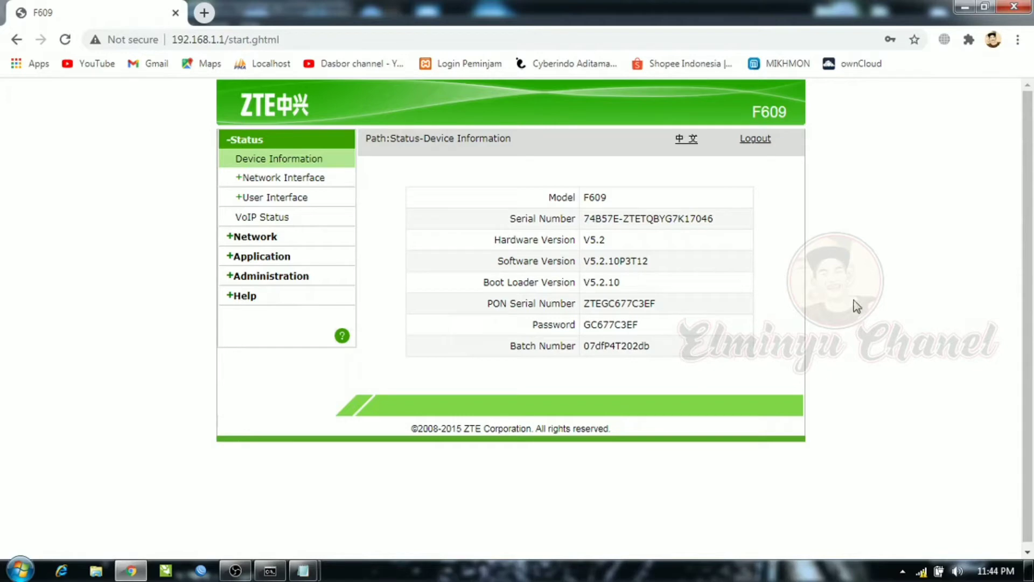
left_click(756, 139)
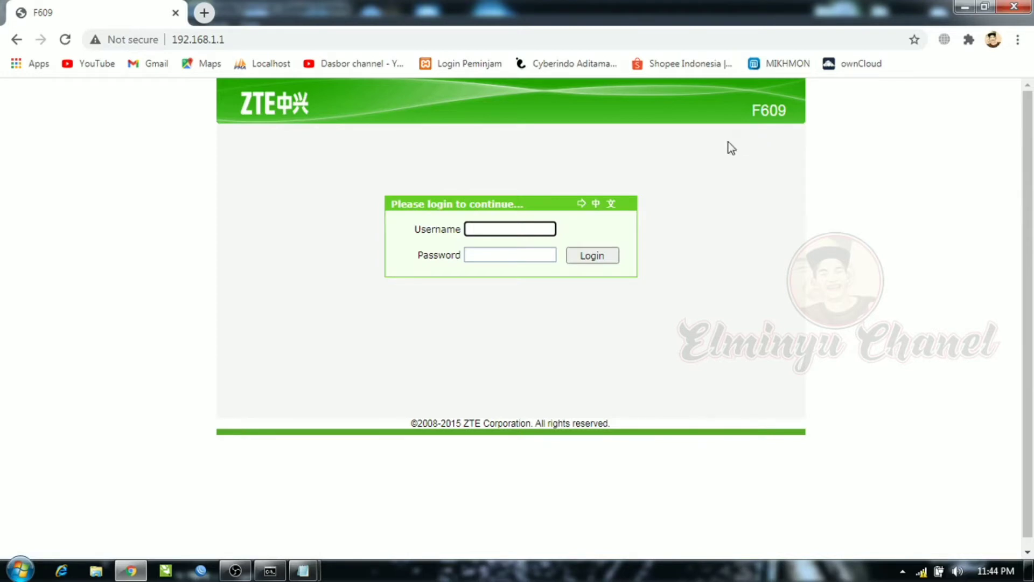
- Enter username admin and the router password, checking the Notepad note of saved credentials
left_click(535, 230)
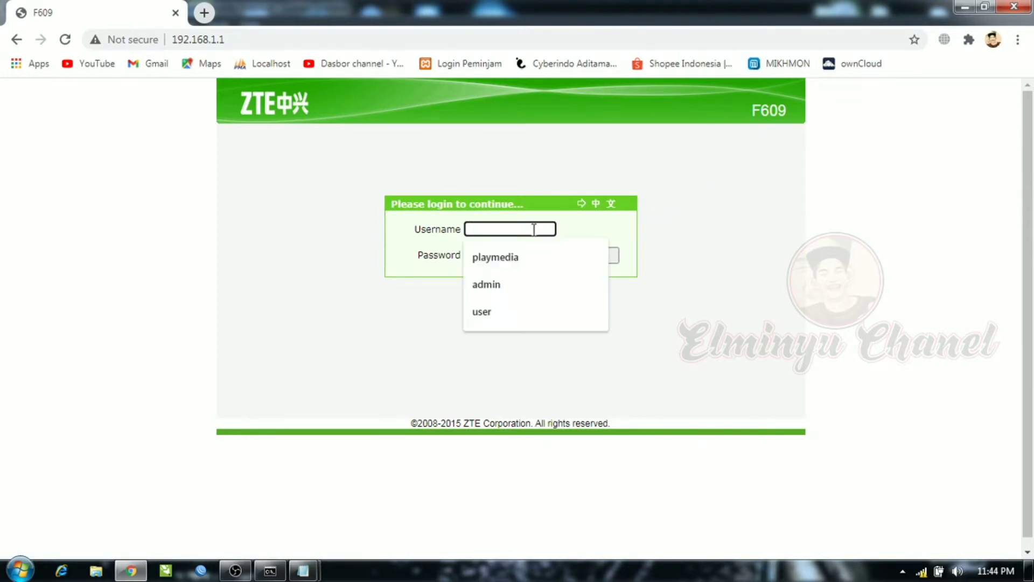
key("Tab")
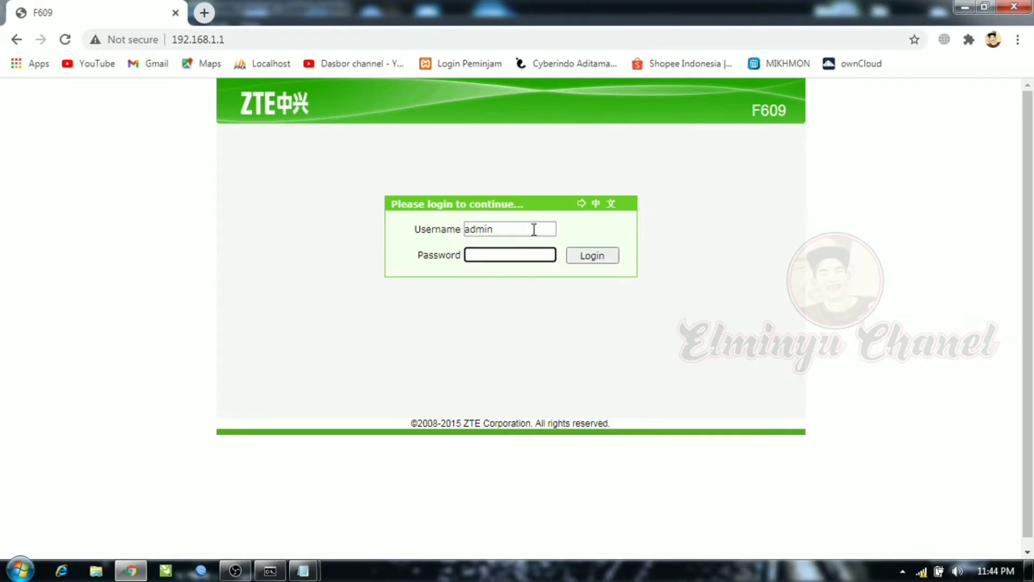
left_click(304, 570)
left_click(396, 499)
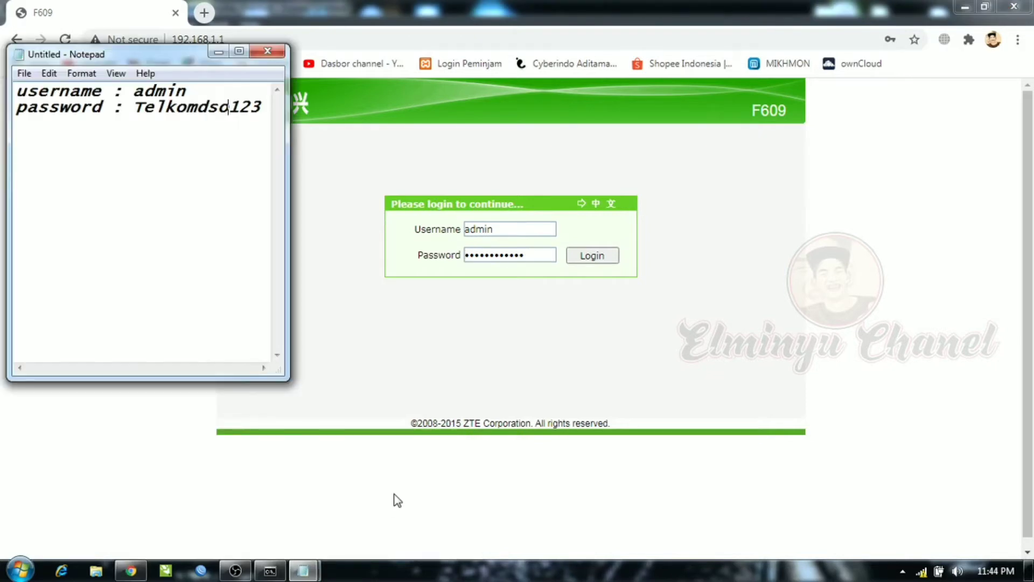
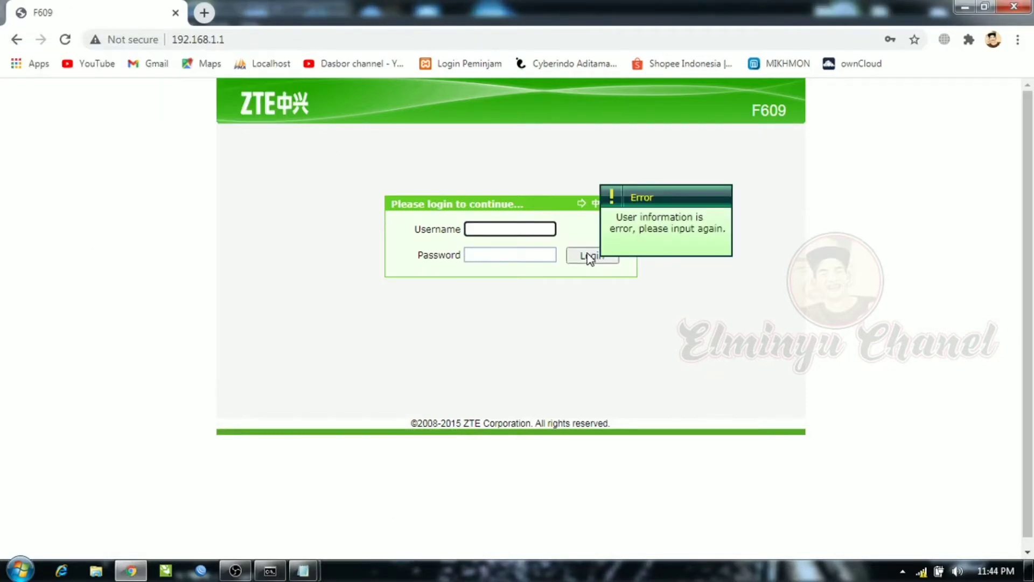
- Re-enter the username admin in the login form after the rejected attempt
left_click(514, 227)
type("admin")
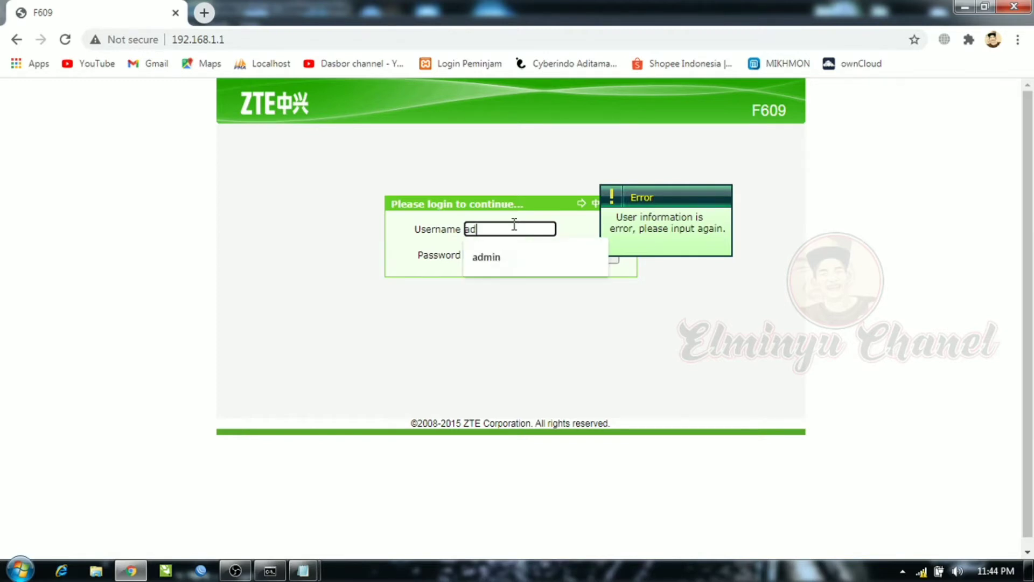
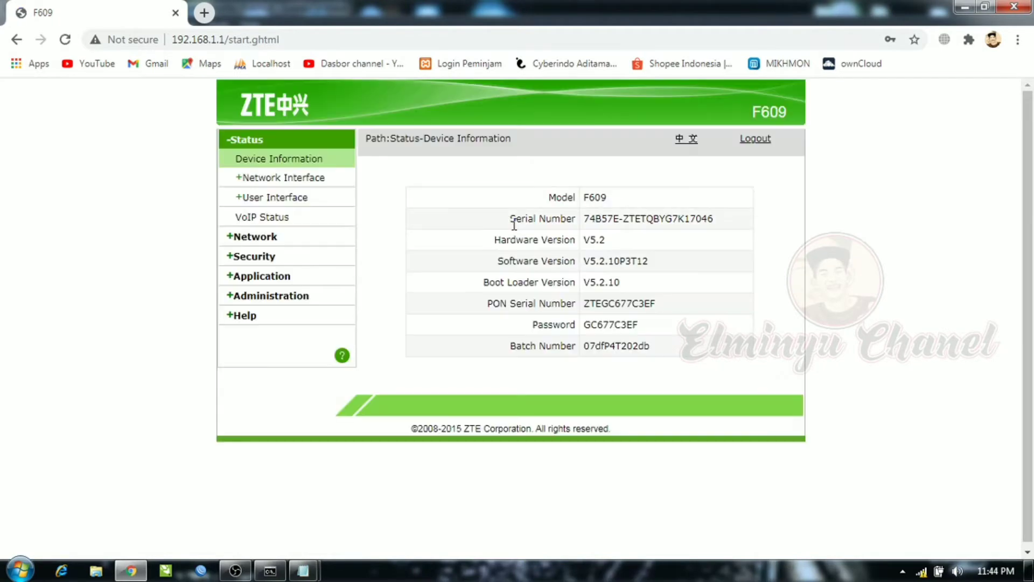
- Replace the old login password in the Notepad note with the new one, then minimize Notepad
mouse_move(303, 570)
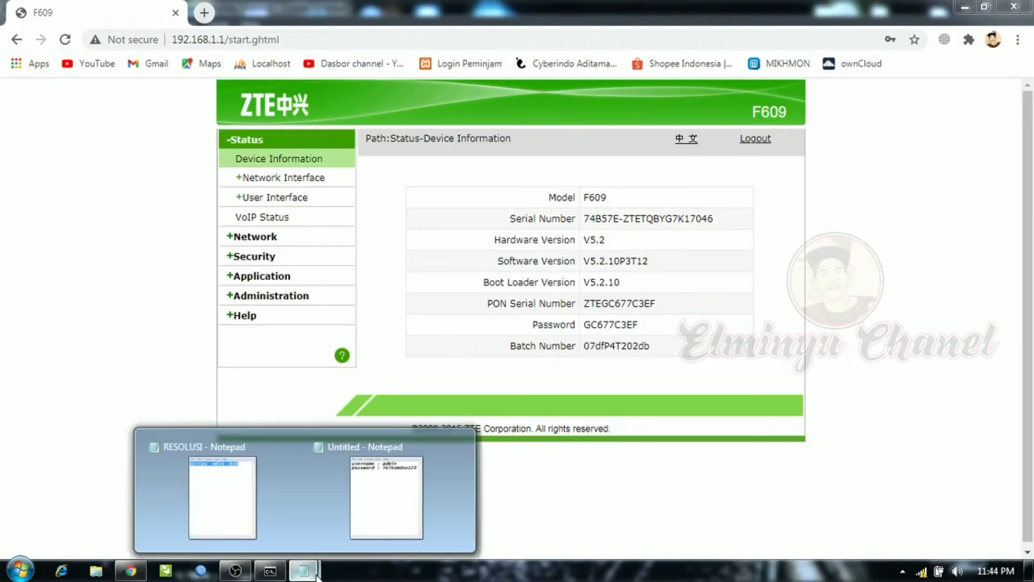
left_click(381, 533)
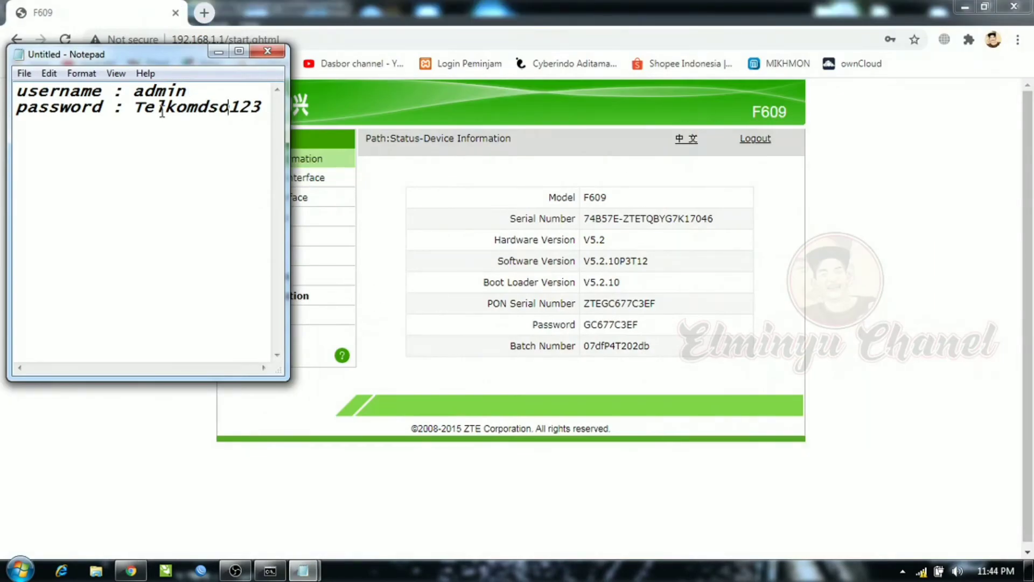
left_click_drag(134, 108, 259, 114)
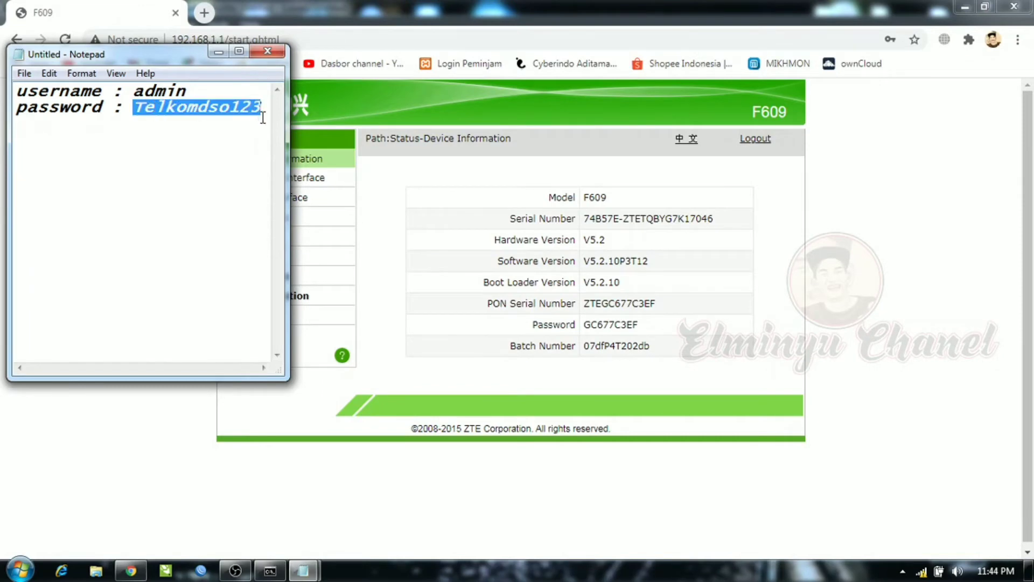
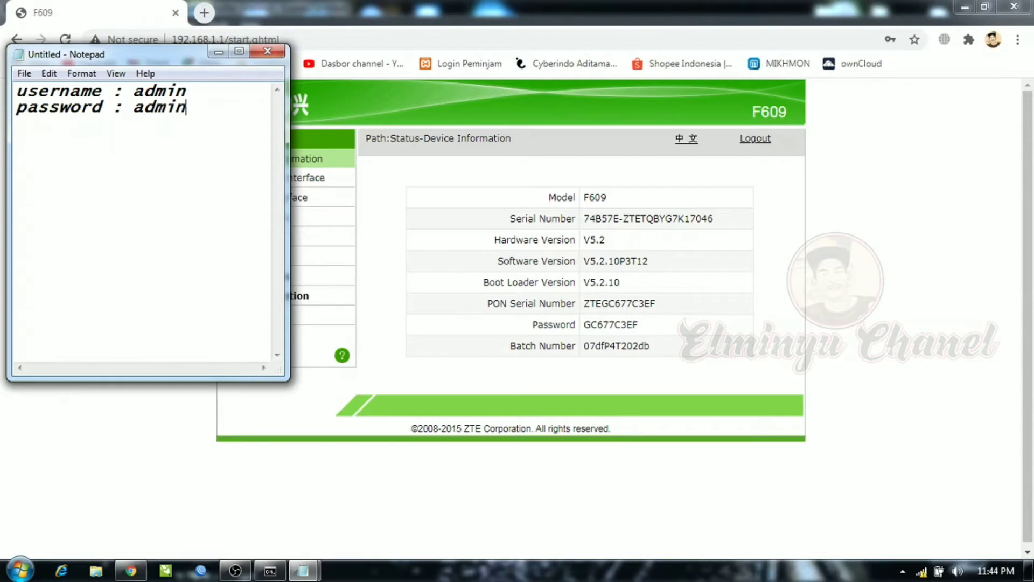
left_click(218, 54)
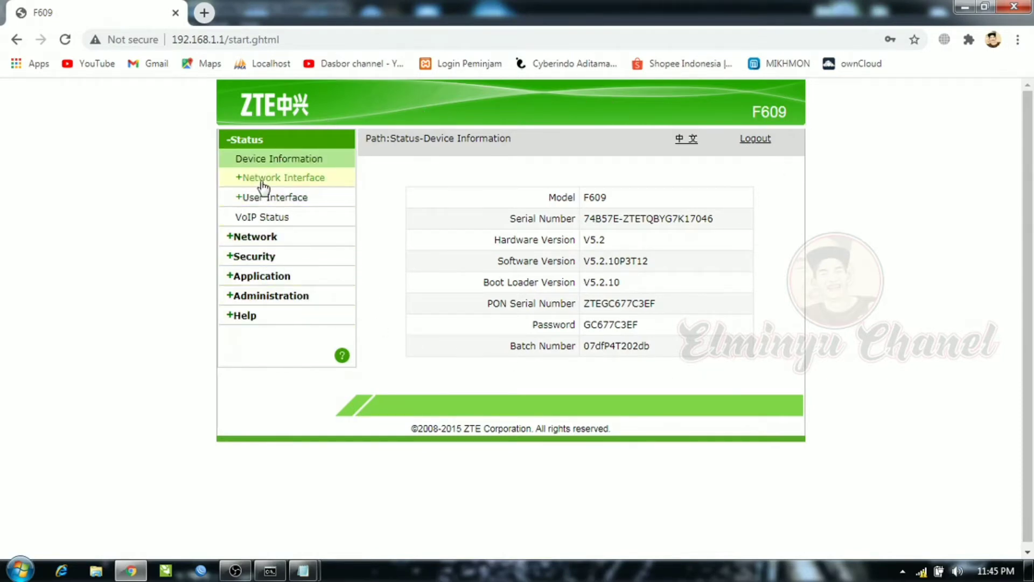
- Start a new WAN connection under Network > WAN and name it BRIDGE-WIFI
left_click(256, 237)
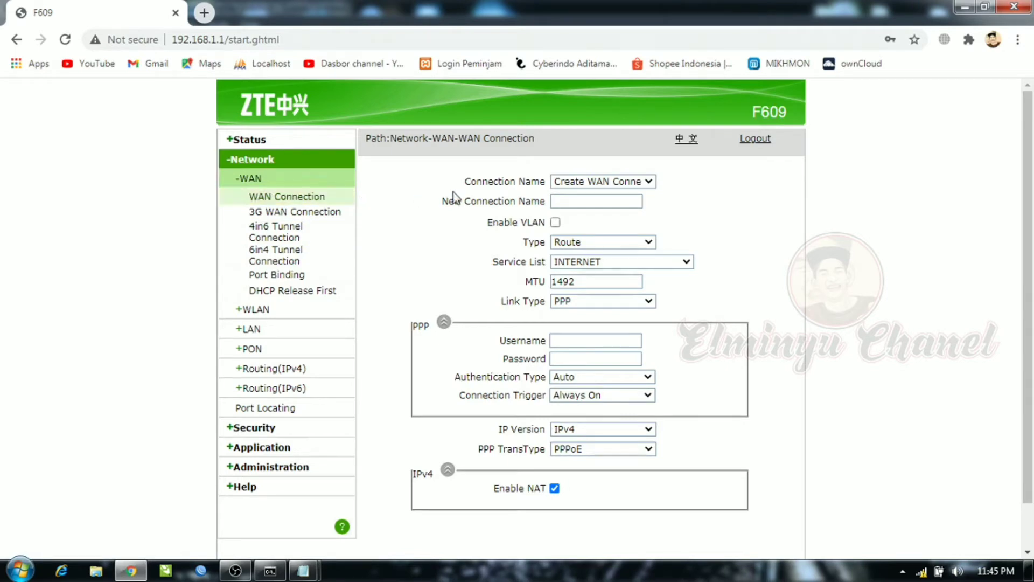
left_click(615, 182)
left_click(616, 196)
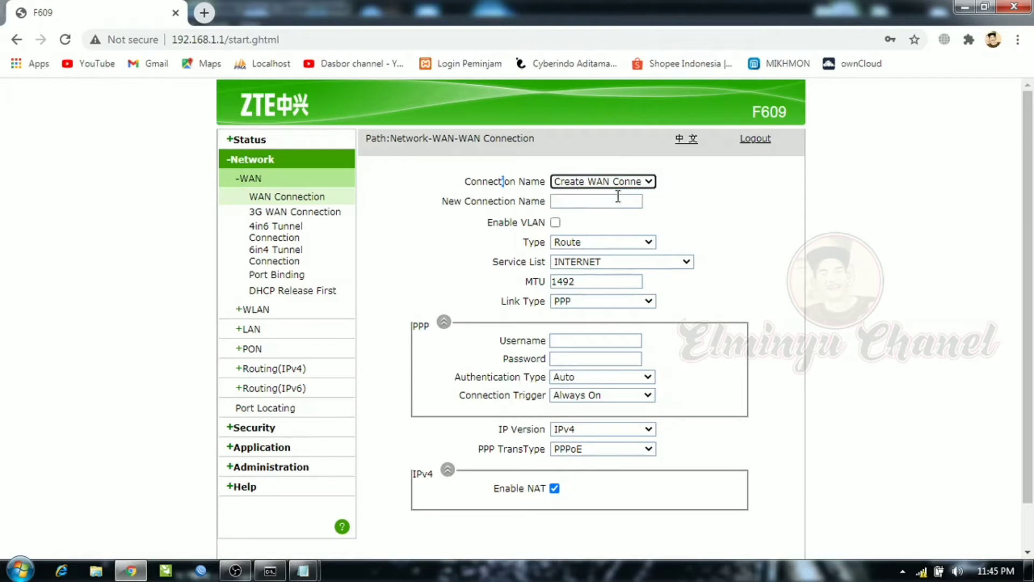
left_click_drag(461, 201, 527, 206)
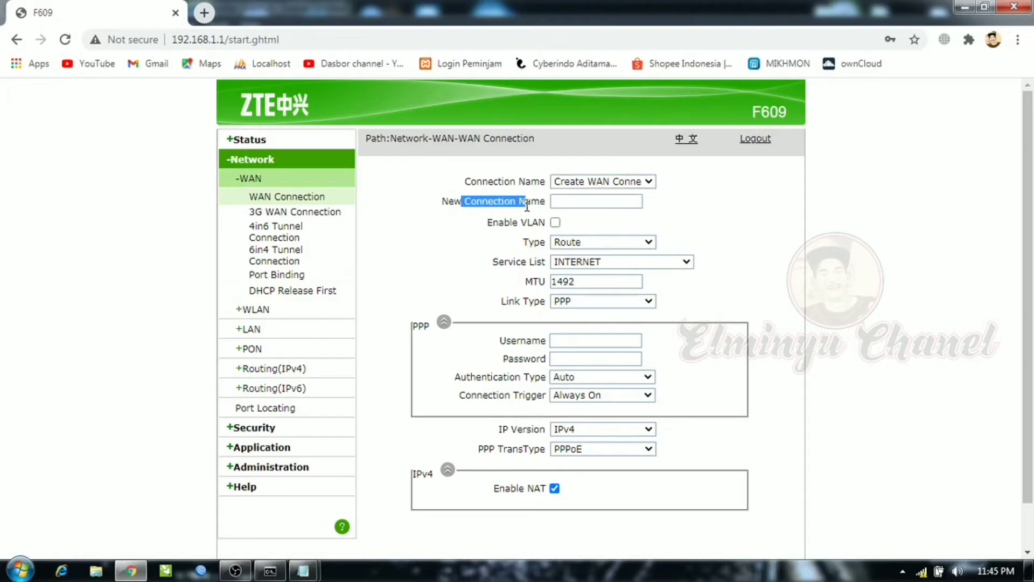
left_click(581, 202)
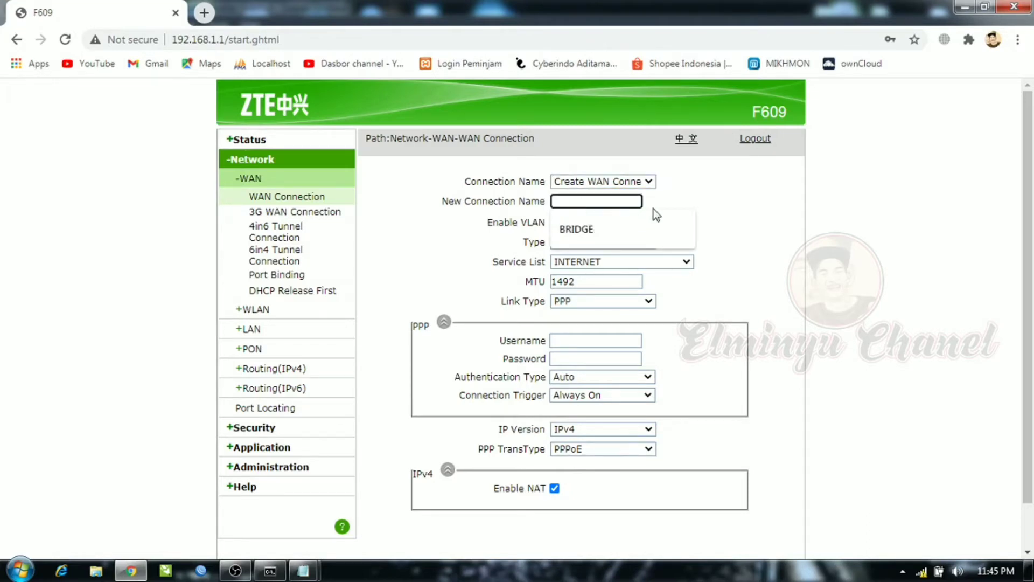
type("BRIDGE-")
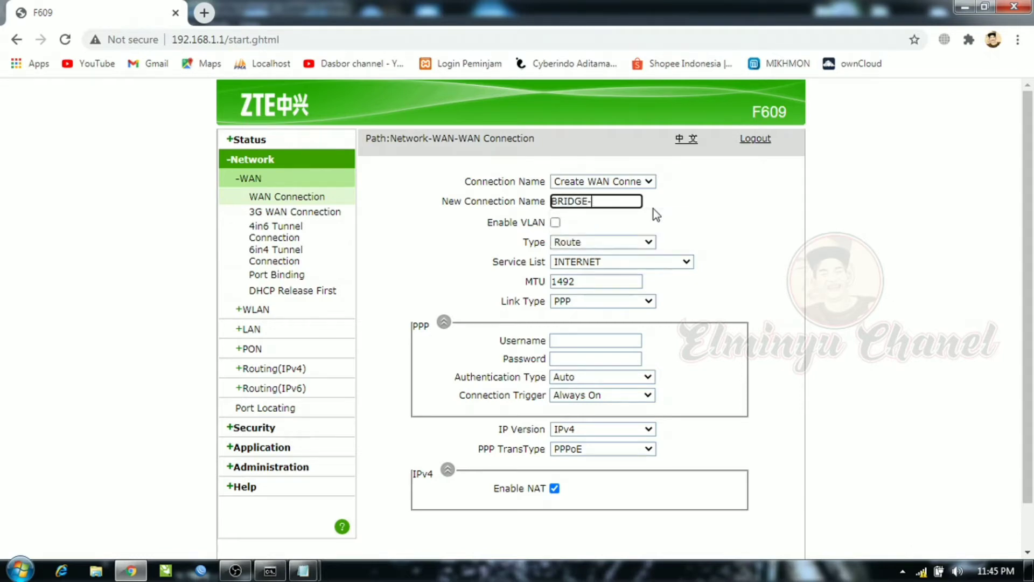
type("WIFI")
left_click_drag(631, 203, 551, 206)
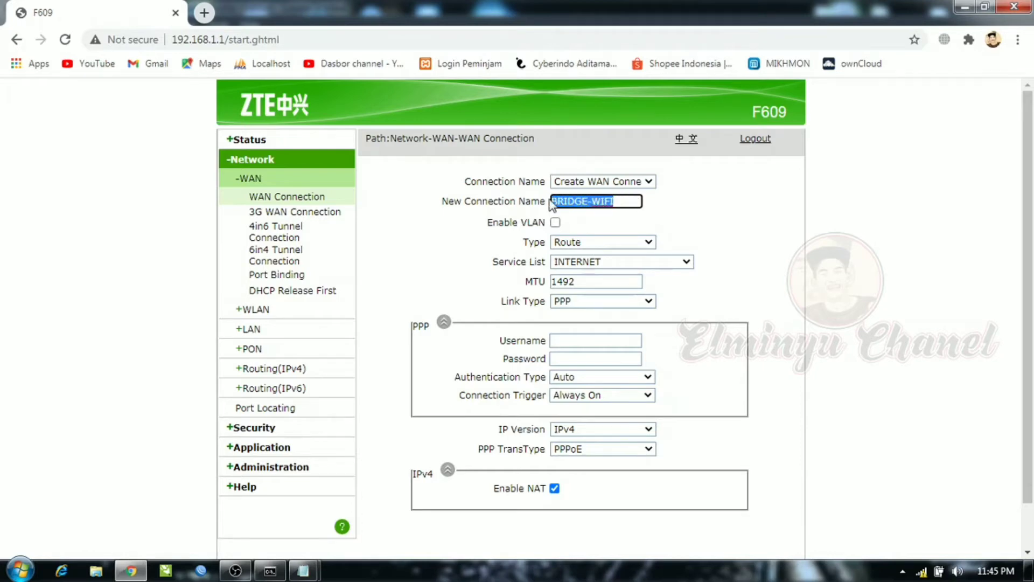
left_click(618, 203)
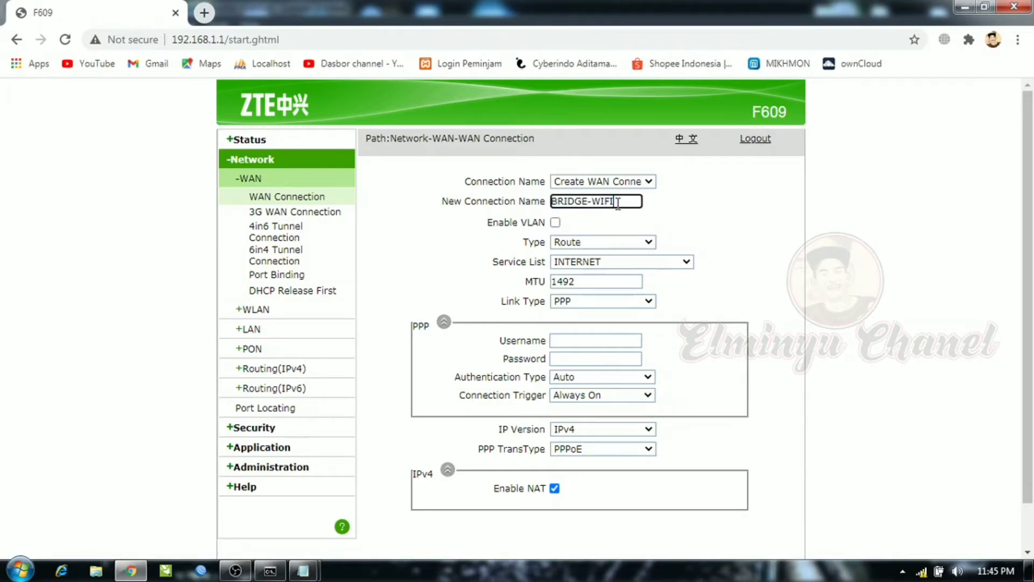
- Set the connection type to Bridge Connection with the INTERNET service list and create it
left_click(592, 245)
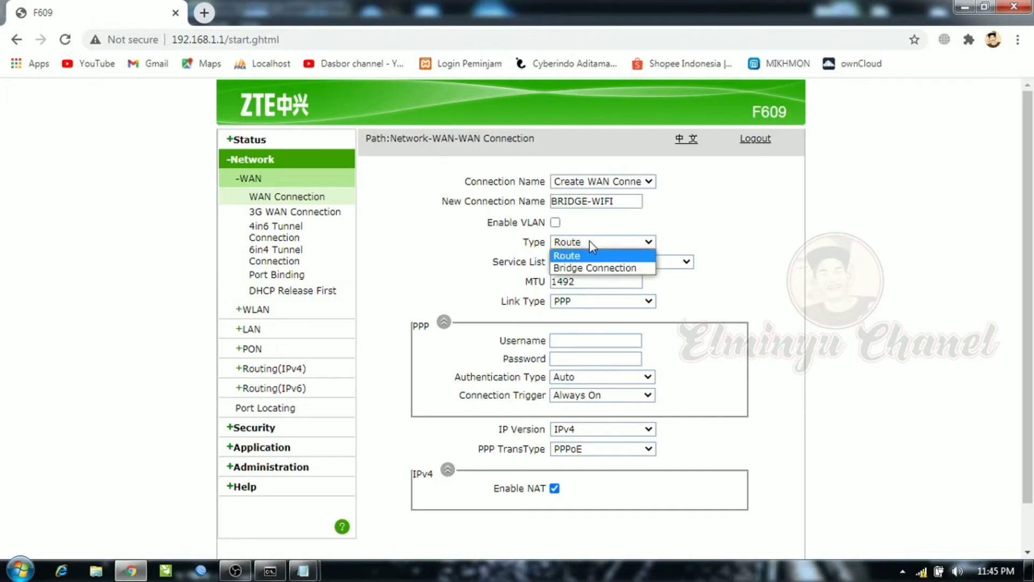
left_click(599, 269)
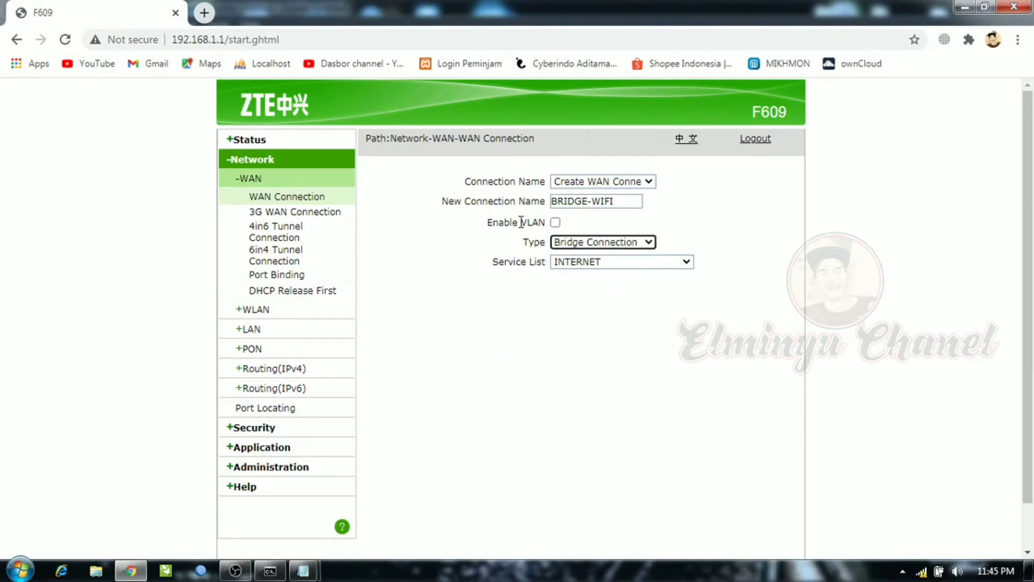
left_click_drag(492, 224, 521, 227)
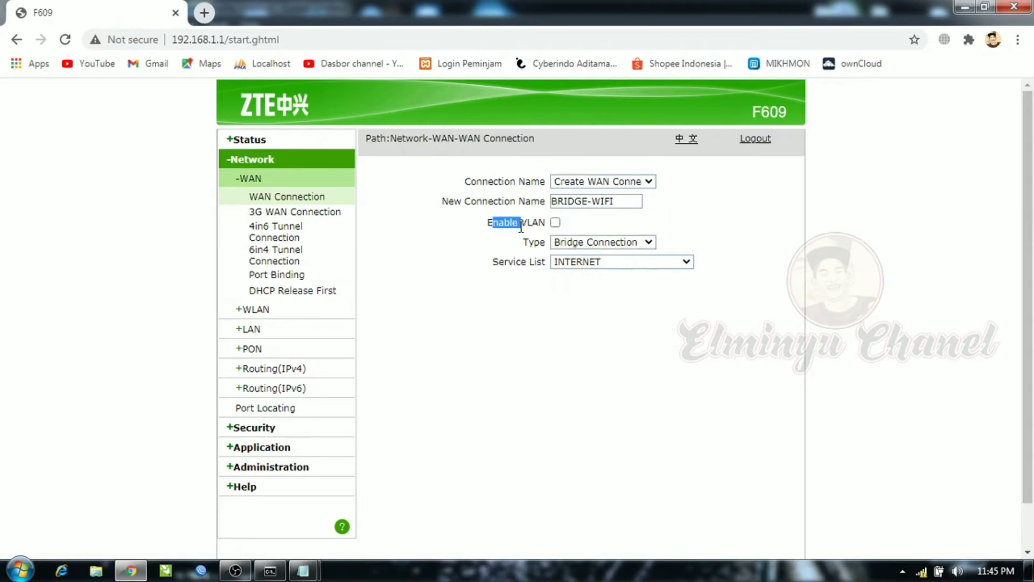
left_click(716, 240)
left_click_drag(492, 263, 508, 264)
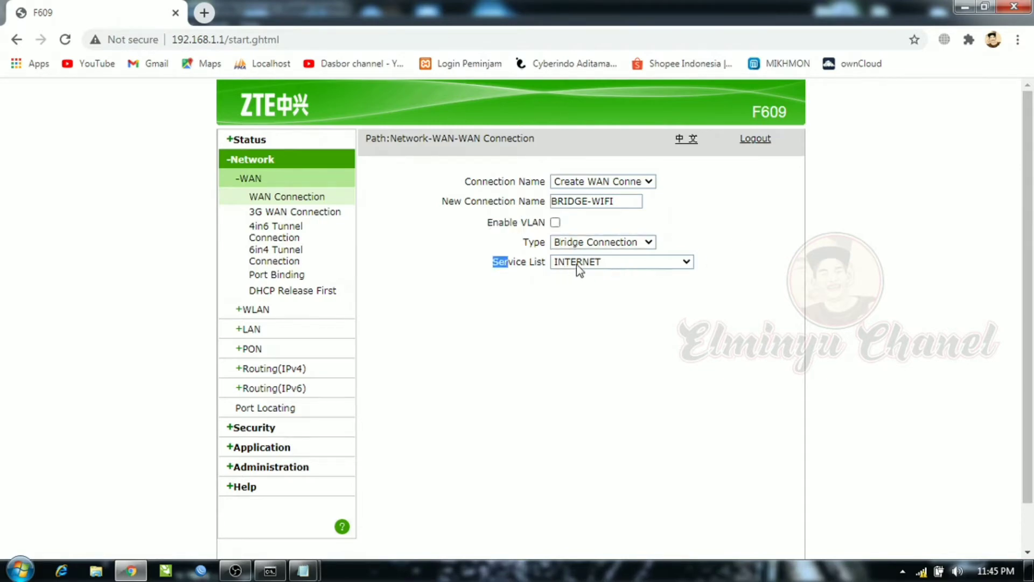
left_click(582, 262)
left_click(594, 275)
scroll(597, 302, "down", 1)
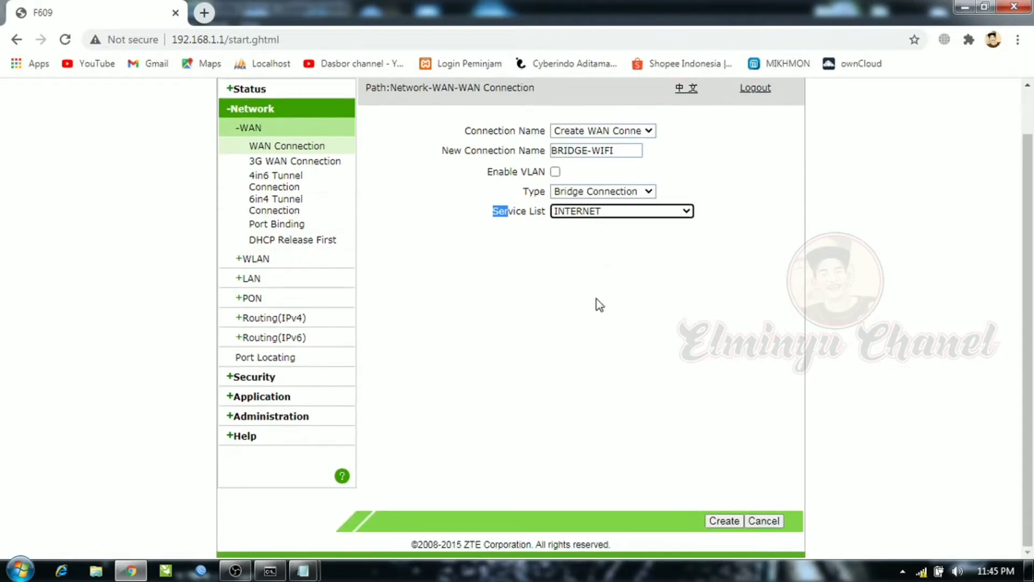
left_click(724, 521)
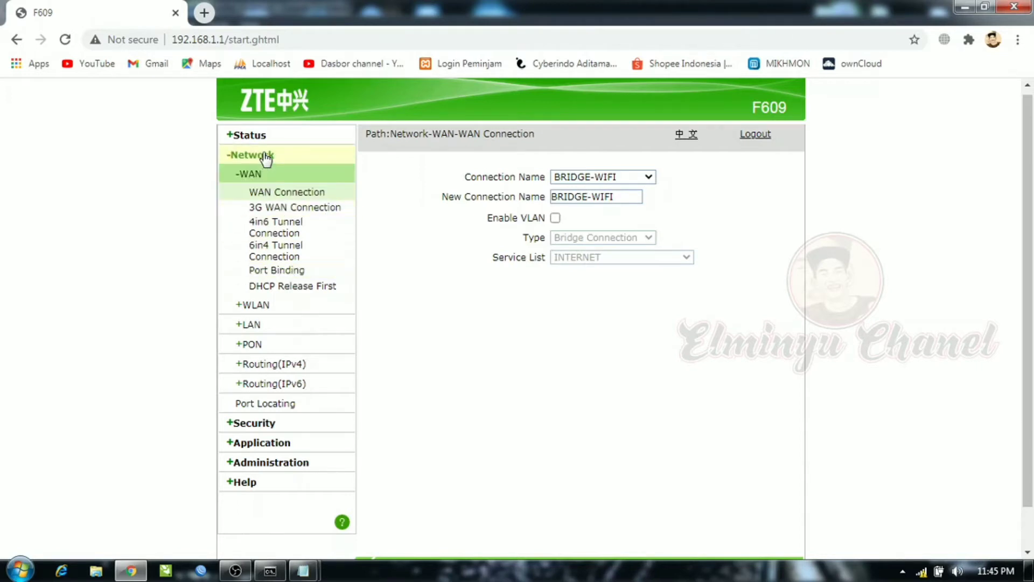
- In Port Binding, tick SSID1 and LAN1–LAN4 for BRIDGE-WIFI and submit
left_click(295, 269)
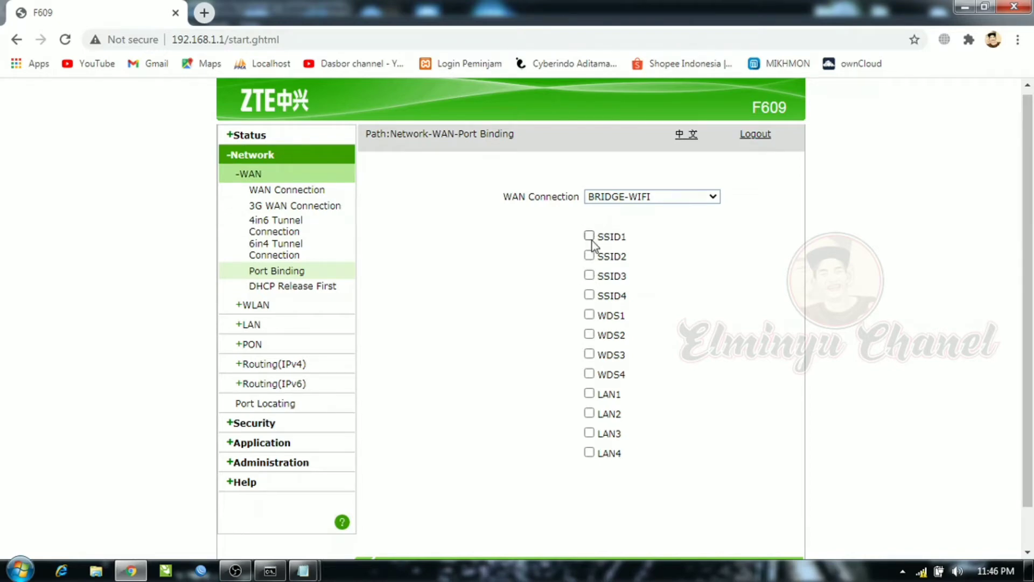
left_click(589, 393)
left_click(589, 413)
left_click(589, 433)
left_click(589, 453)
scroll(699, 292, "down", 1)
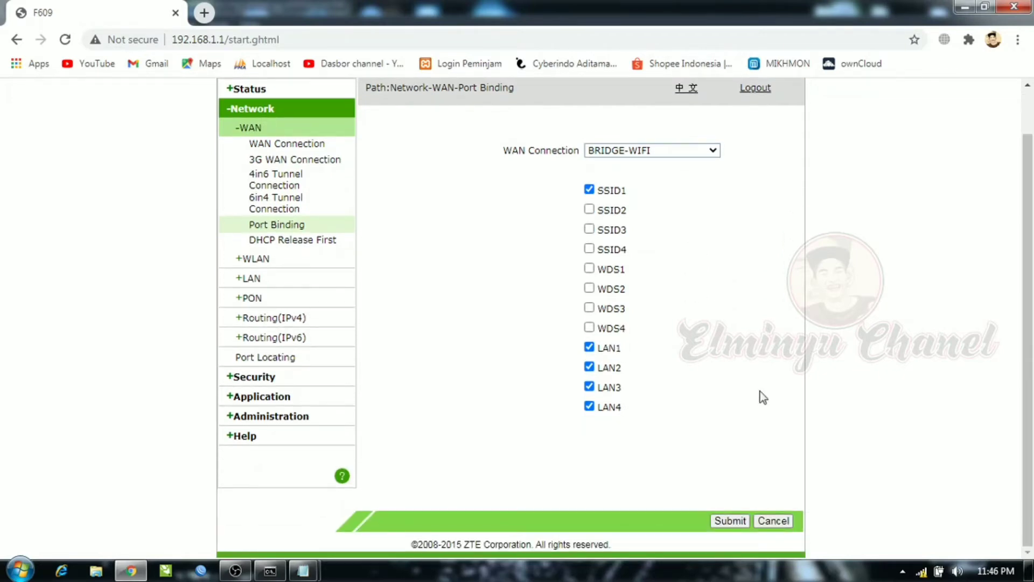
left_click(742, 521)
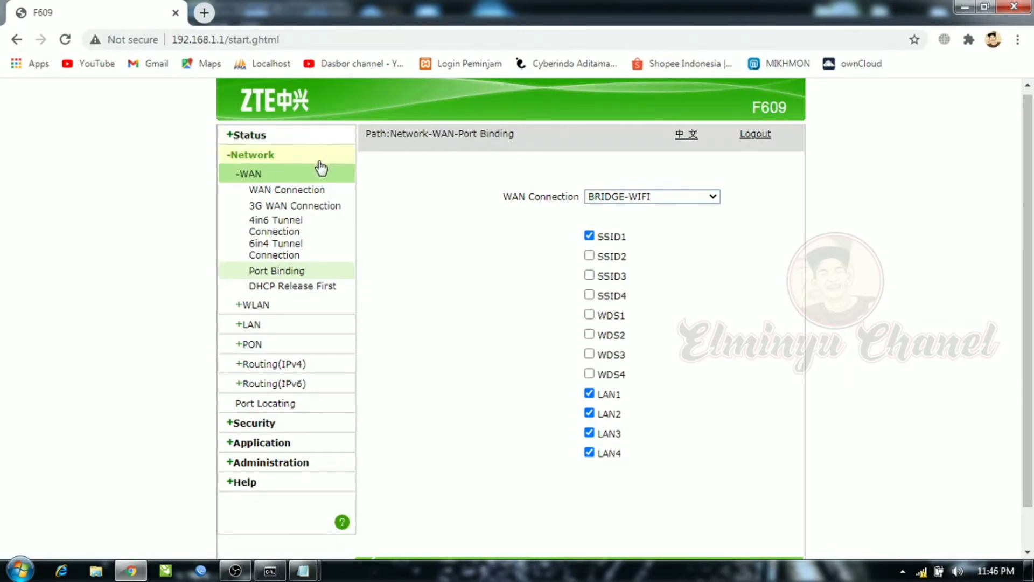
- Go to the WLAN Security settings page and glance at the PC's wireless connections
left_click(245, 305)
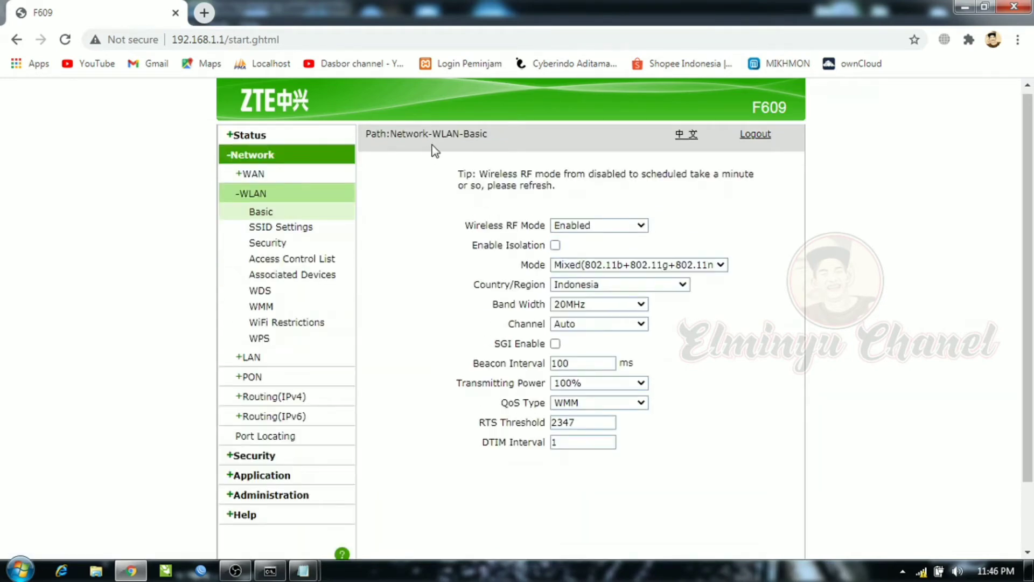
left_click(285, 245)
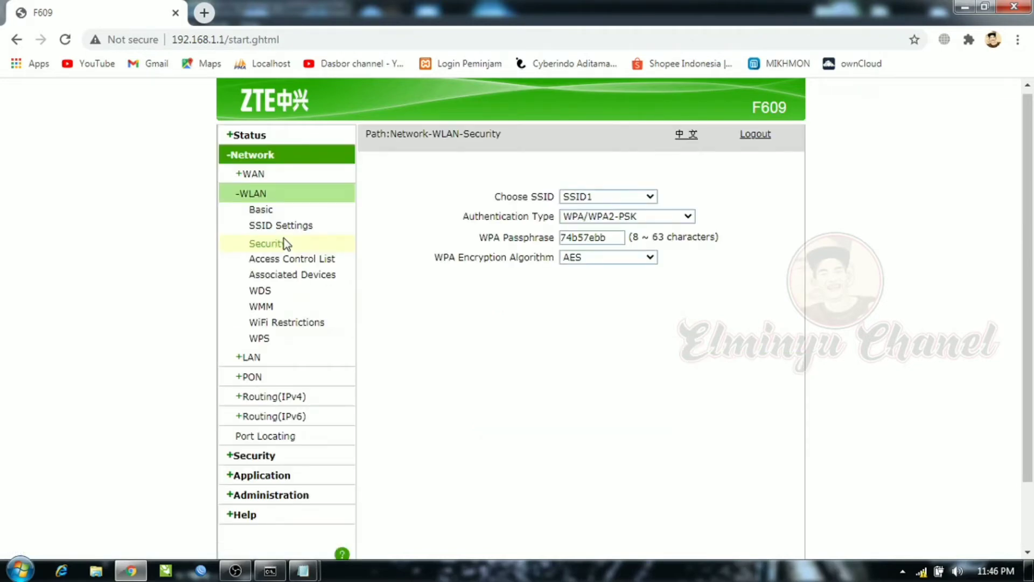
left_click(920, 573)
left_click(920, 574)
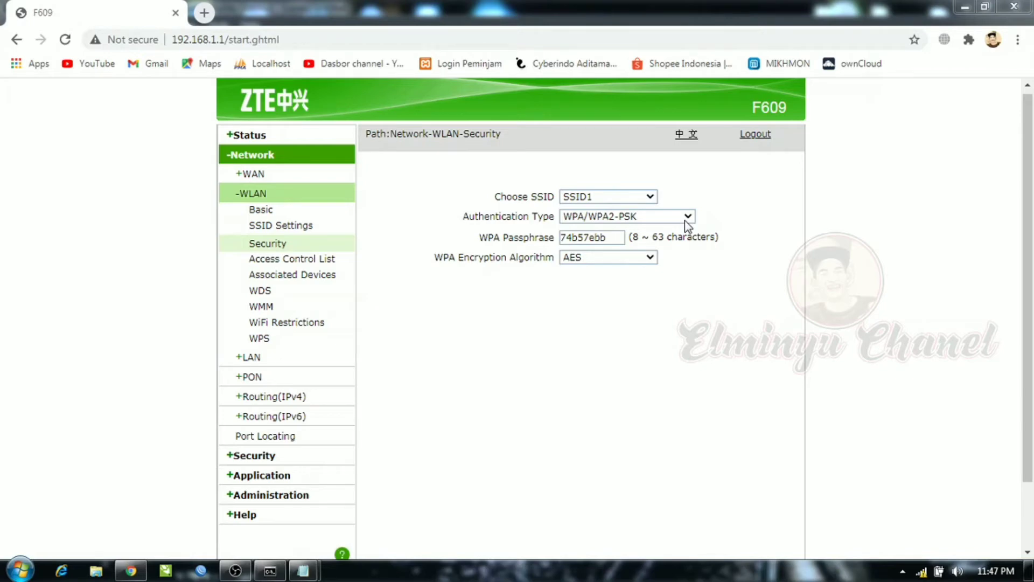
- Set SSID1 authentication to Open System, keep WEP encryption Disabled, and submit
left_click_drag(492, 206, 551, 213)
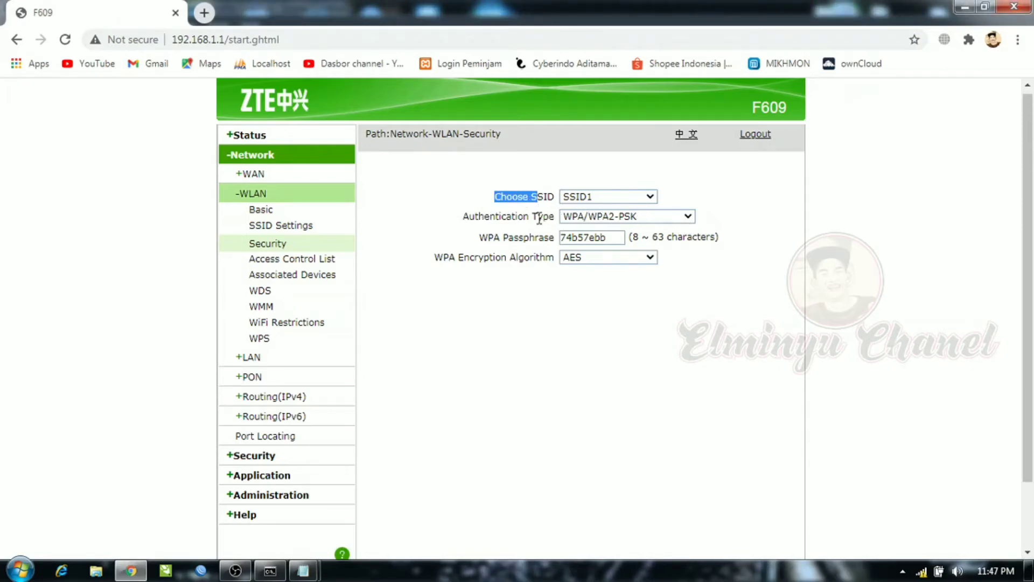
left_click(539, 219)
left_click(614, 220)
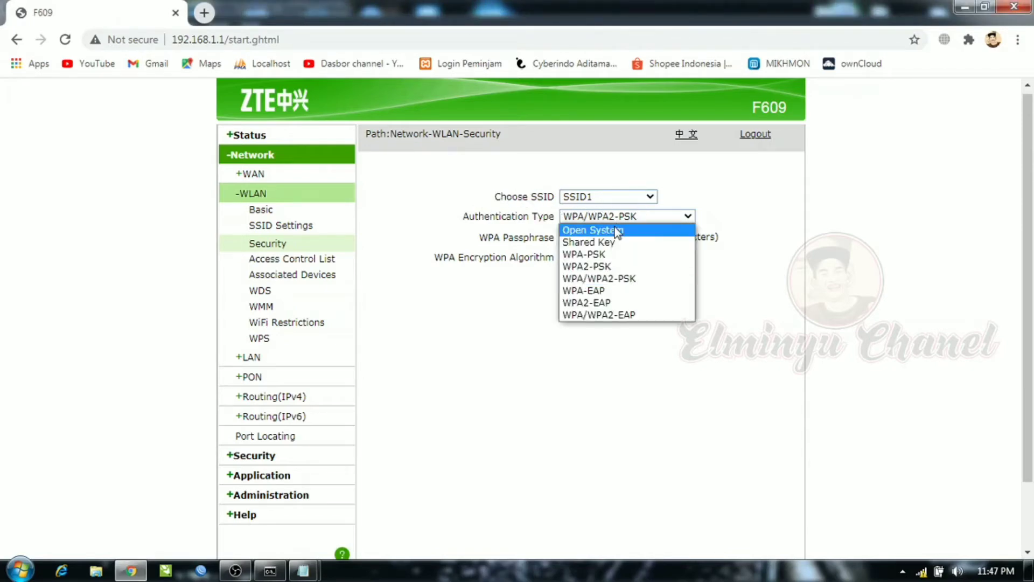
left_click(616, 229)
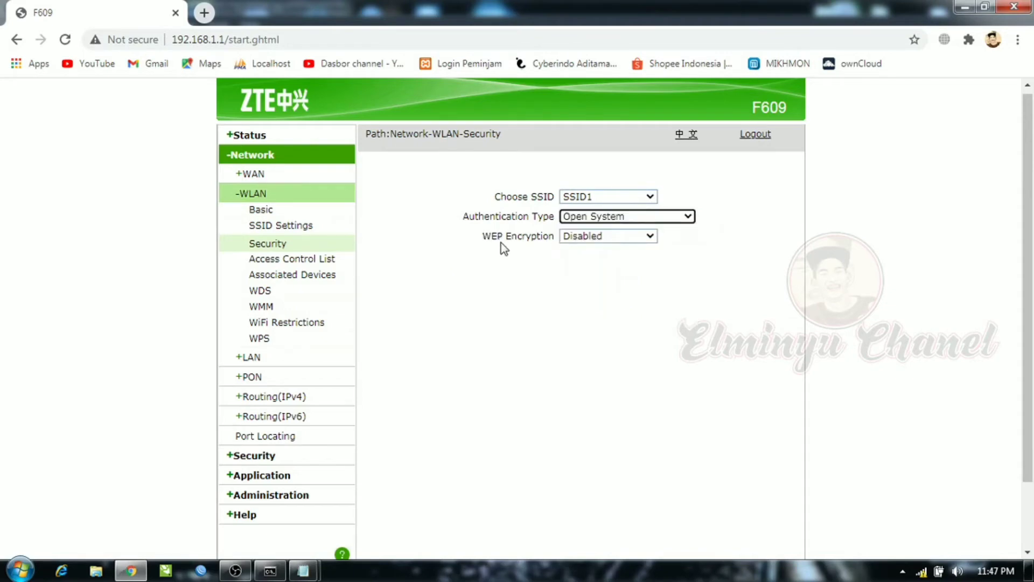
left_click_drag(505, 237, 537, 237)
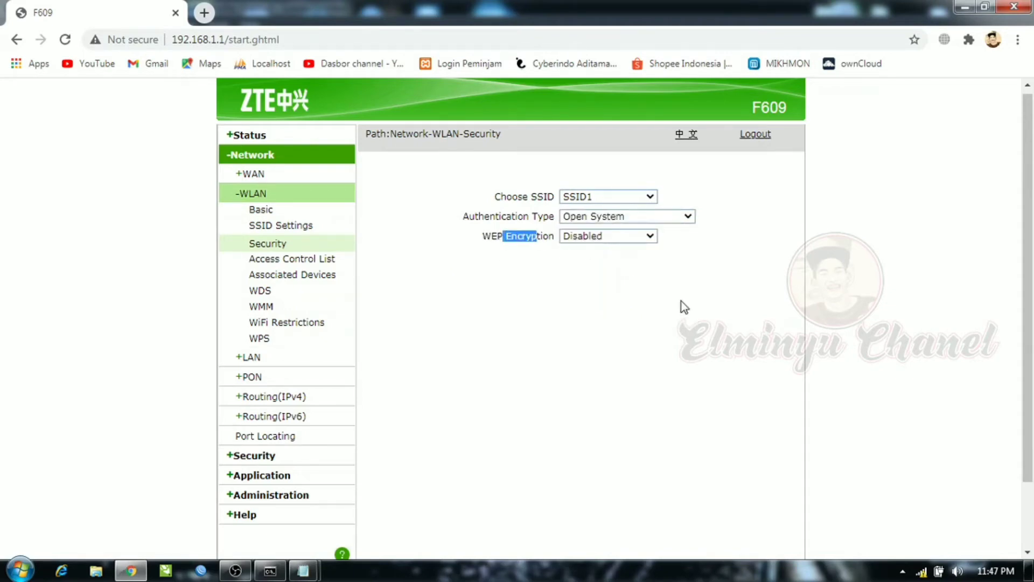
scroll(682, 304, "down", 3)
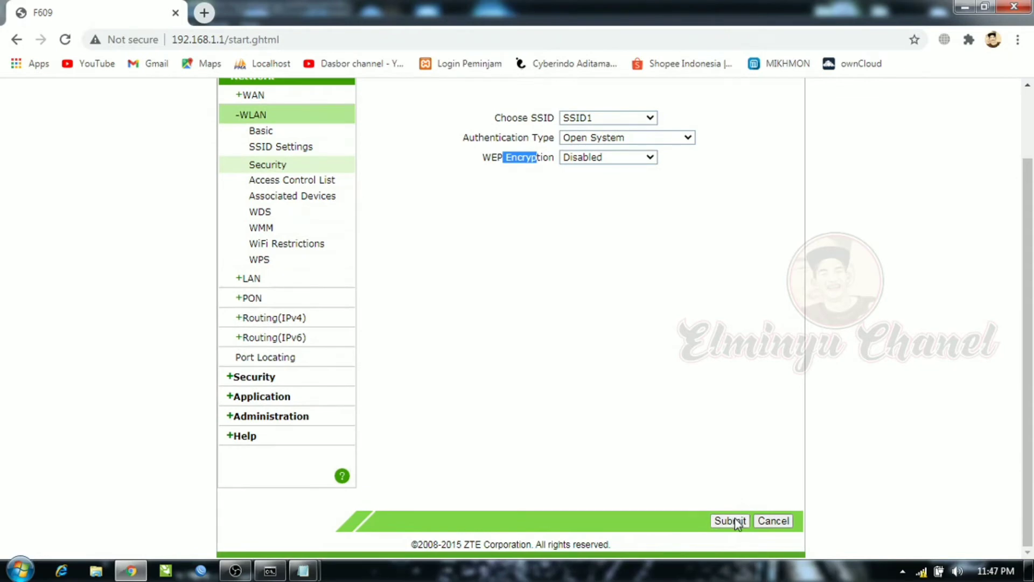
left_click(735, 520)
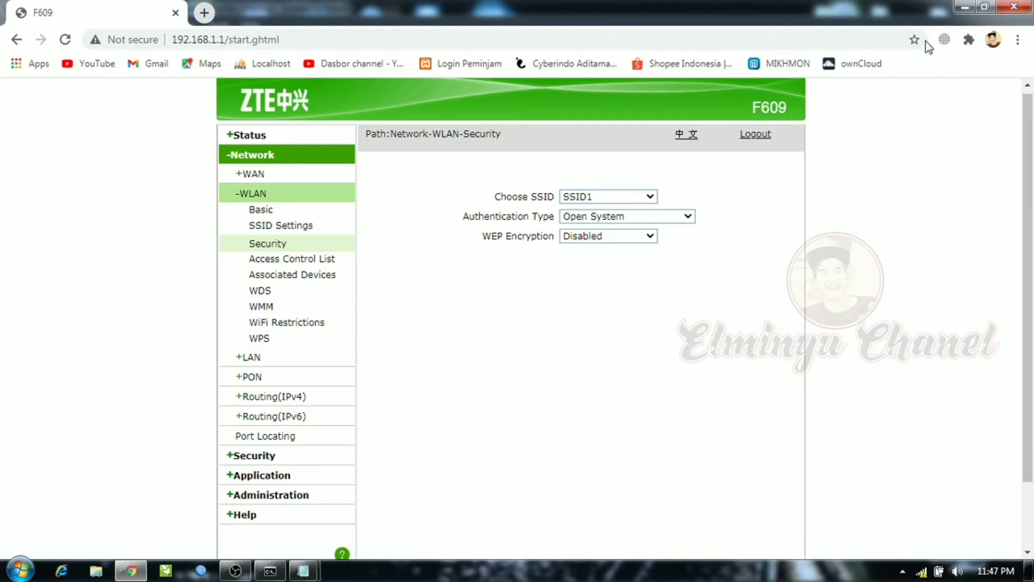
- Check the available wireless networks, then return focus to the router page
left_click(922, 572)
left_click(921, 572)
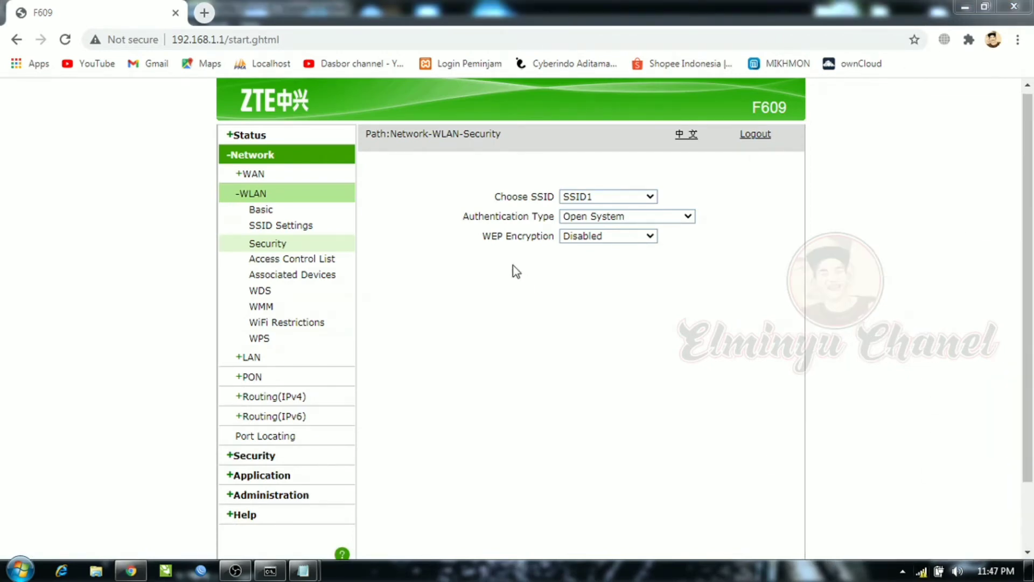
left_click(290, 231)
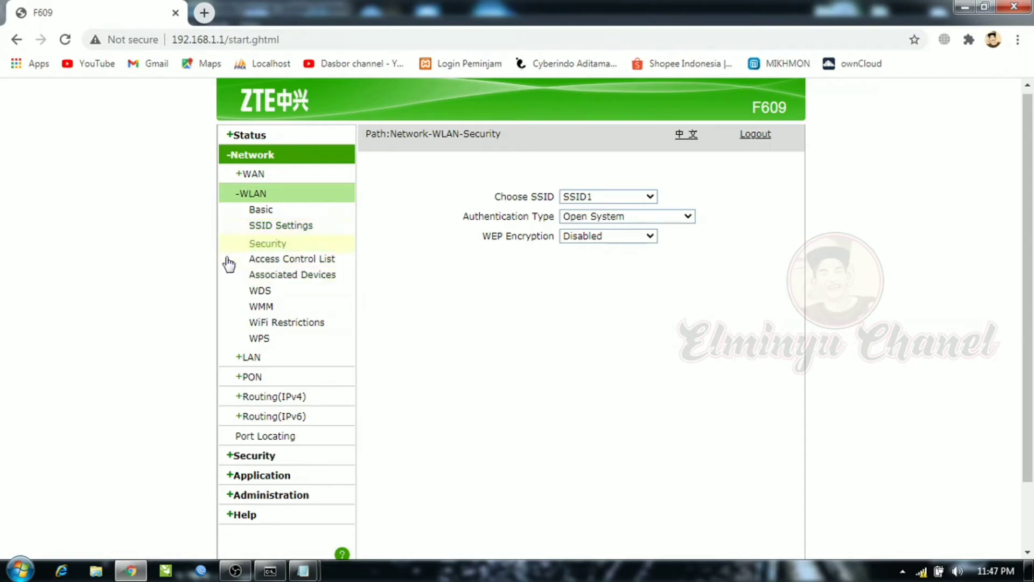
scroll(277, 227, "down", 1)
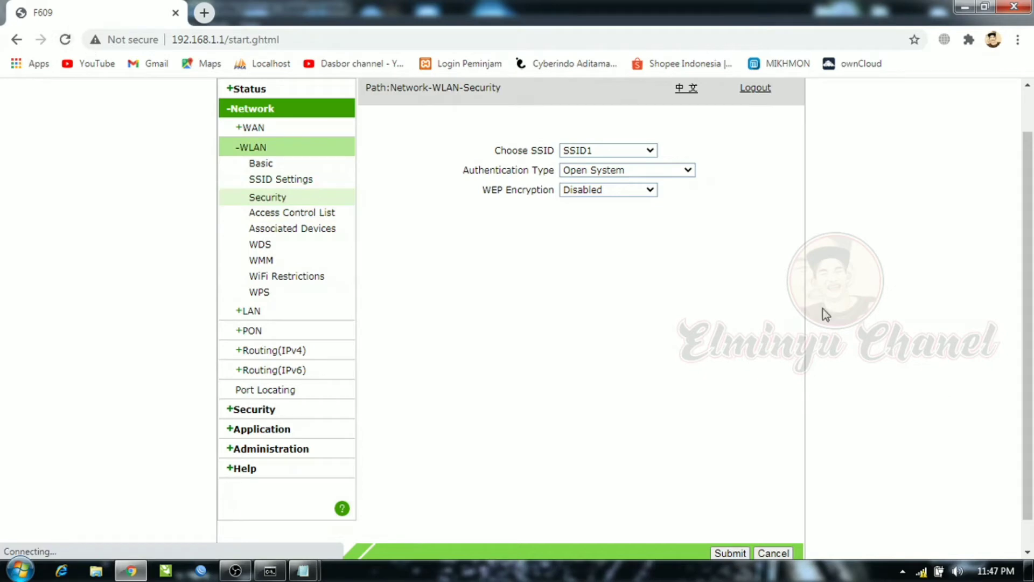
- Connect the PC to the open ZTE-bbd678 network and reload the router page
left_click(921, 571)
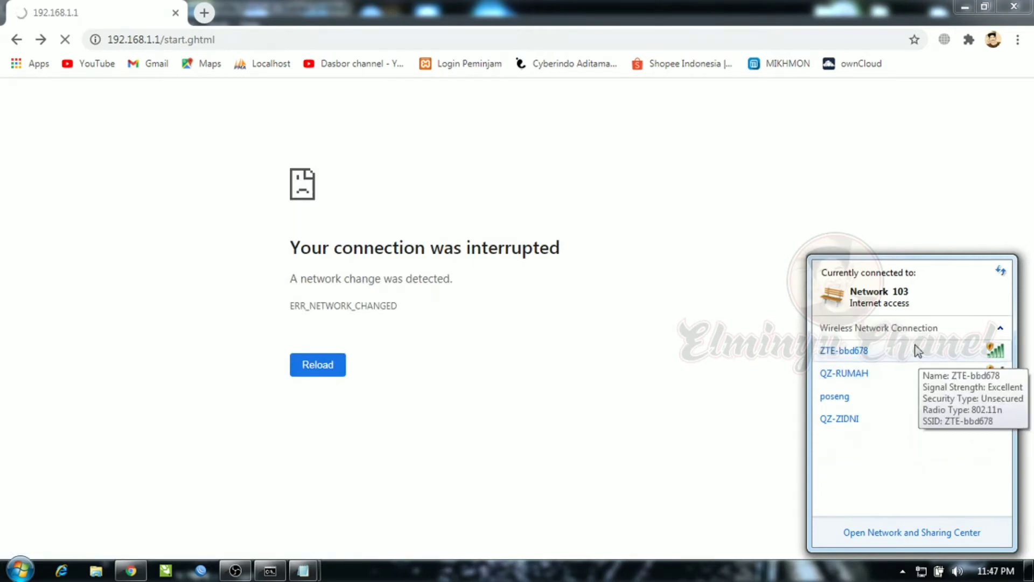
left_click(919, 351)
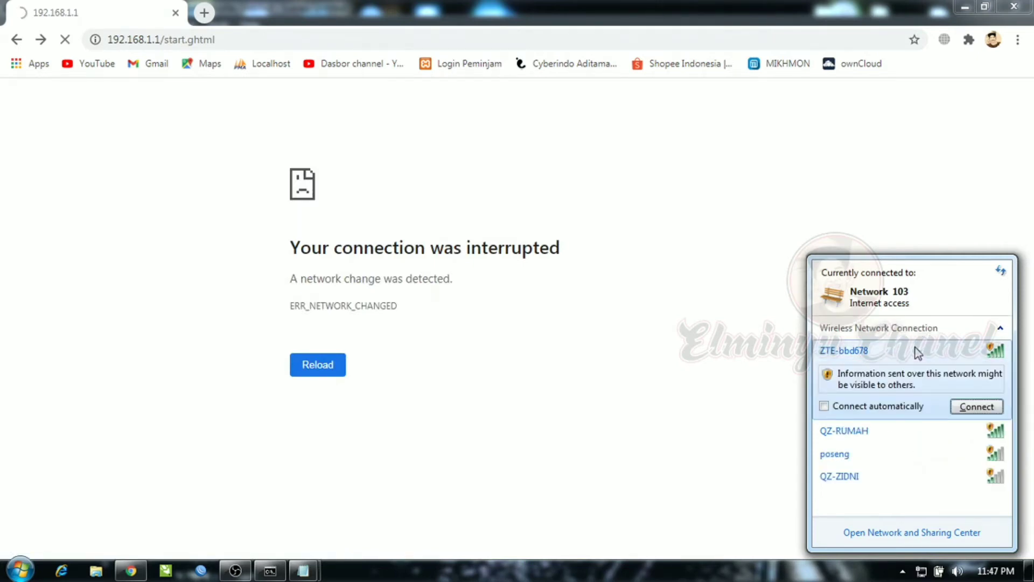
left_click(976, 406)
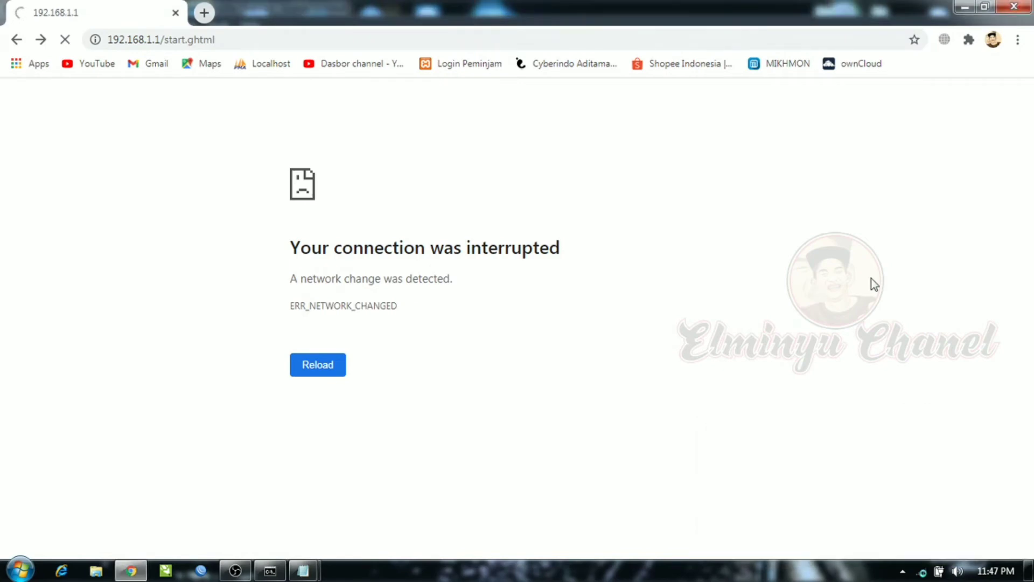
left_click(713, 456)
left_click(65, 40)
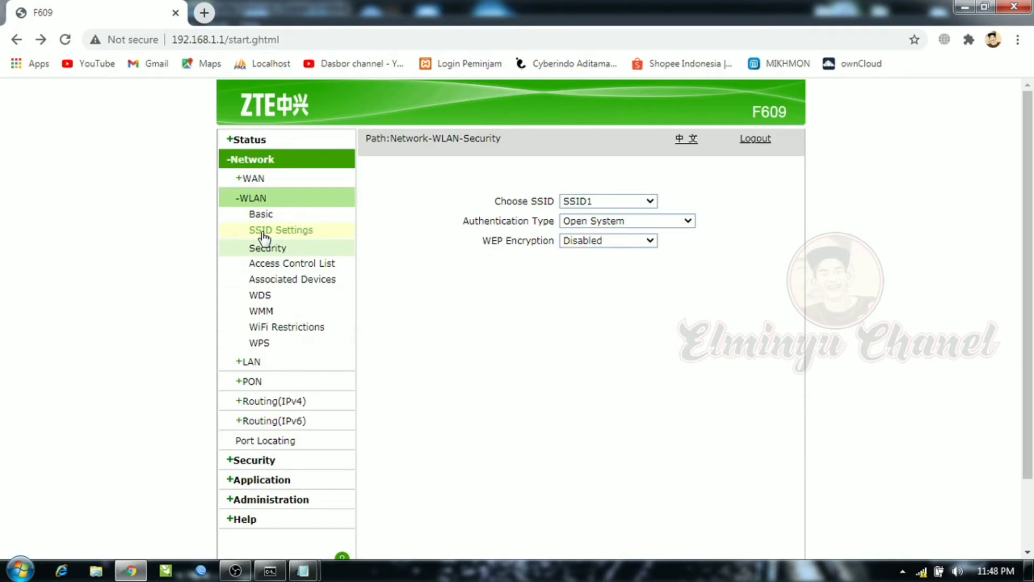
- On SSID Settings, rename SSID1 from ZTE-bbd678 to QZ-WiFi and submit
left_click(279, 229)
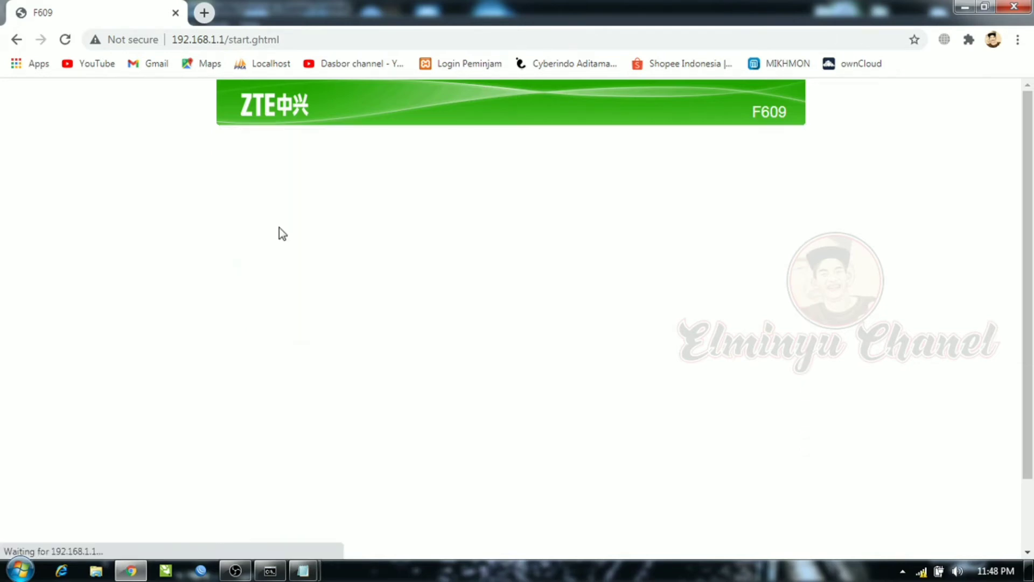
left_click(611, 299)
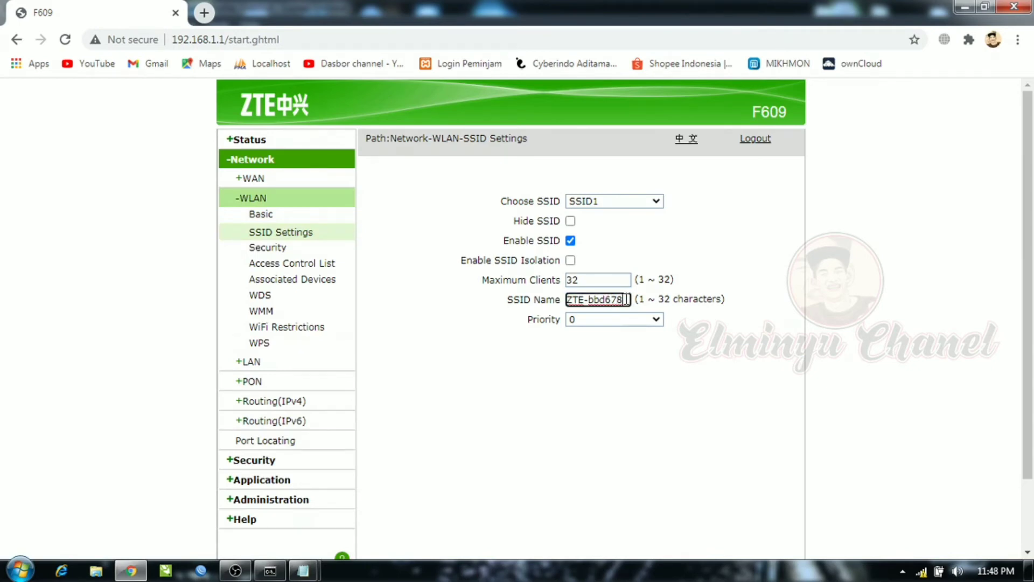
left_click_drag(626, 299, 565, 300)
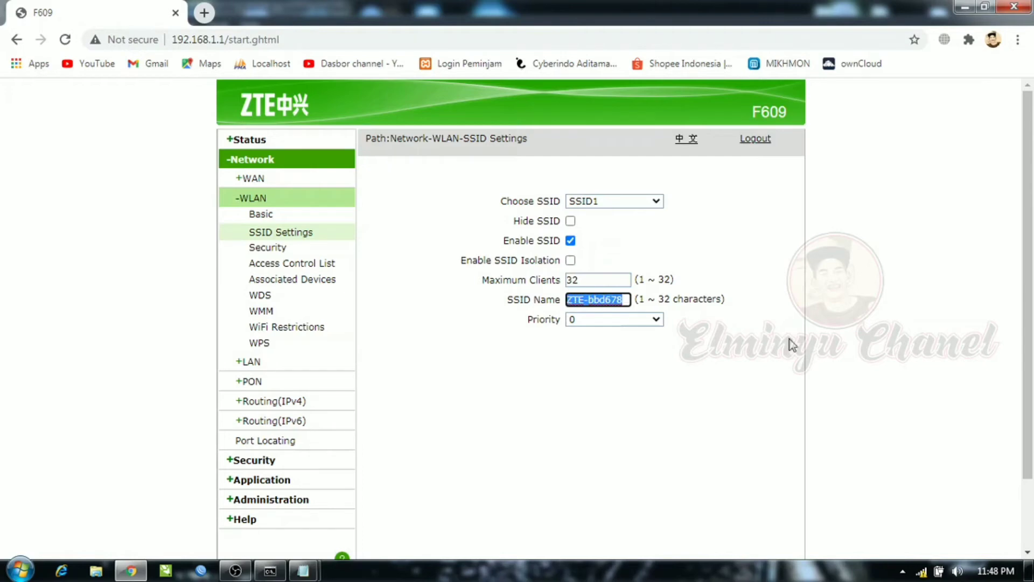
type("Wi")
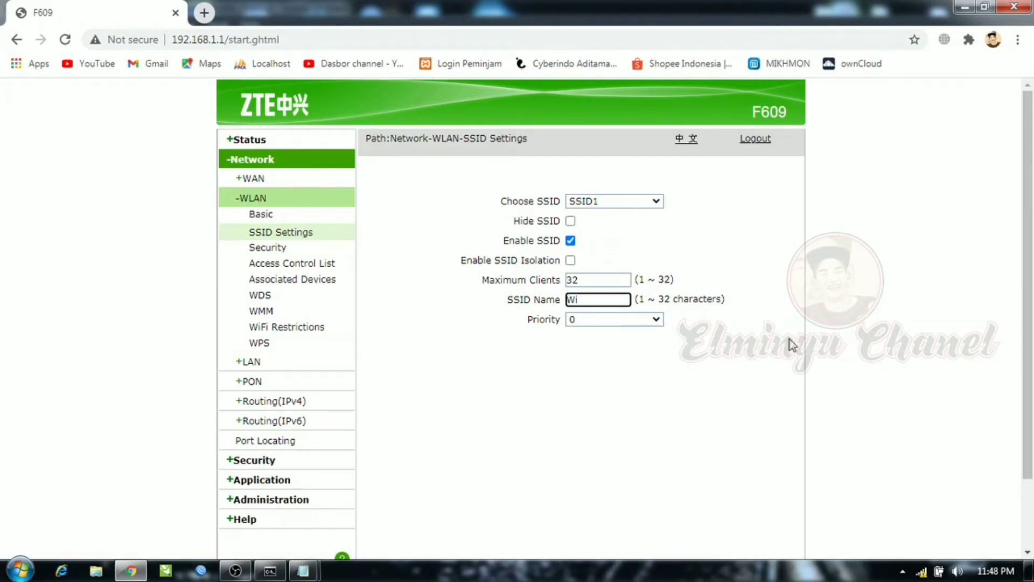
type("Fi")
type("-")
key("BackSpace")
key("BackSpace")
key("BackSpace")
key("BackSpace")
key("BackSpace")
type("QAZ-")
key("BackSpace")
key("BackSpace")
key("BackSpace")
type("Z-WiFi")
scroll(789, 338, "down", 2)
left_click(732, 521)
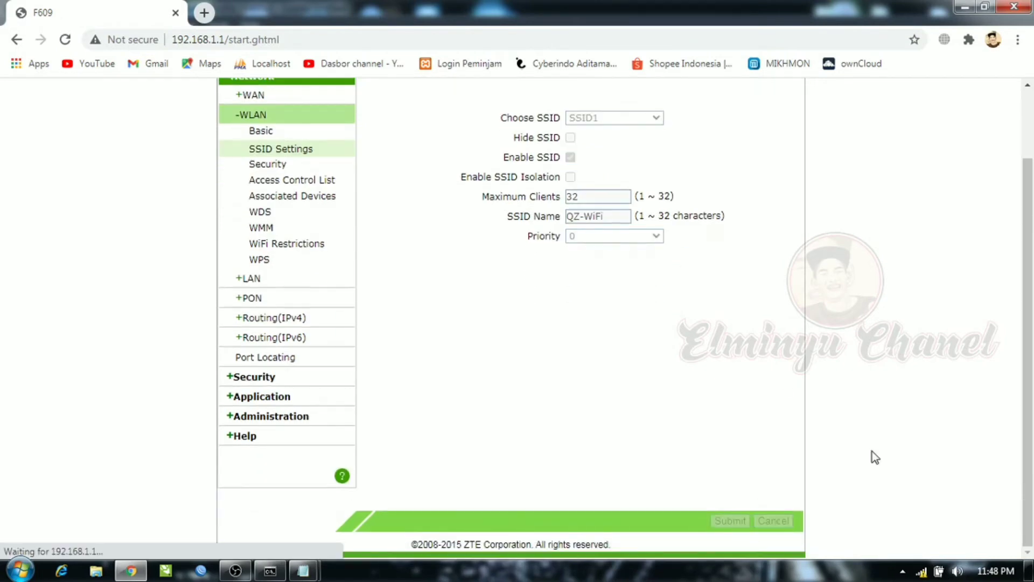
mouse_move(925, 571)
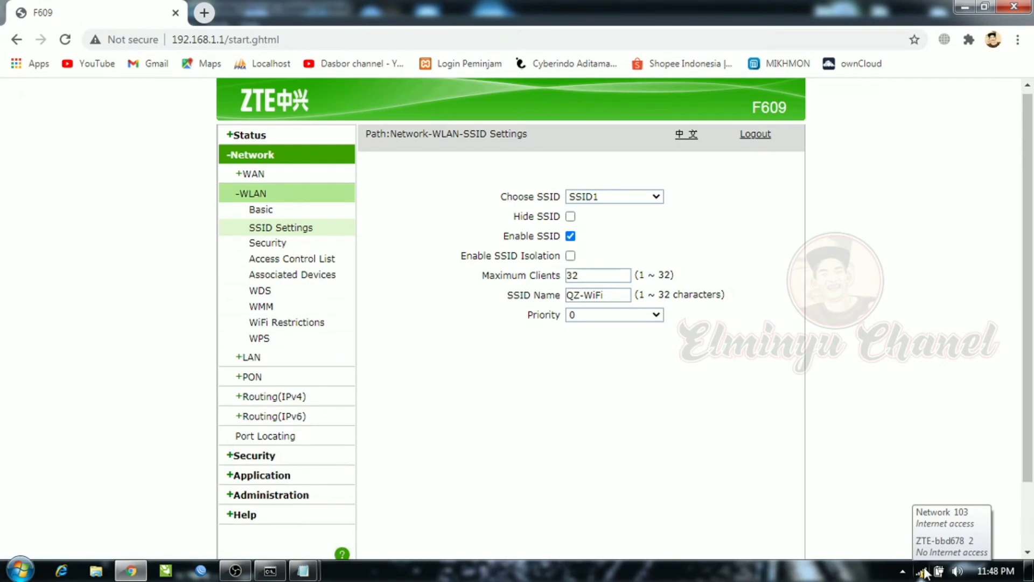
- Check the wireless network list and reload the router page at 192.168.1.1
left_click(924, 572)
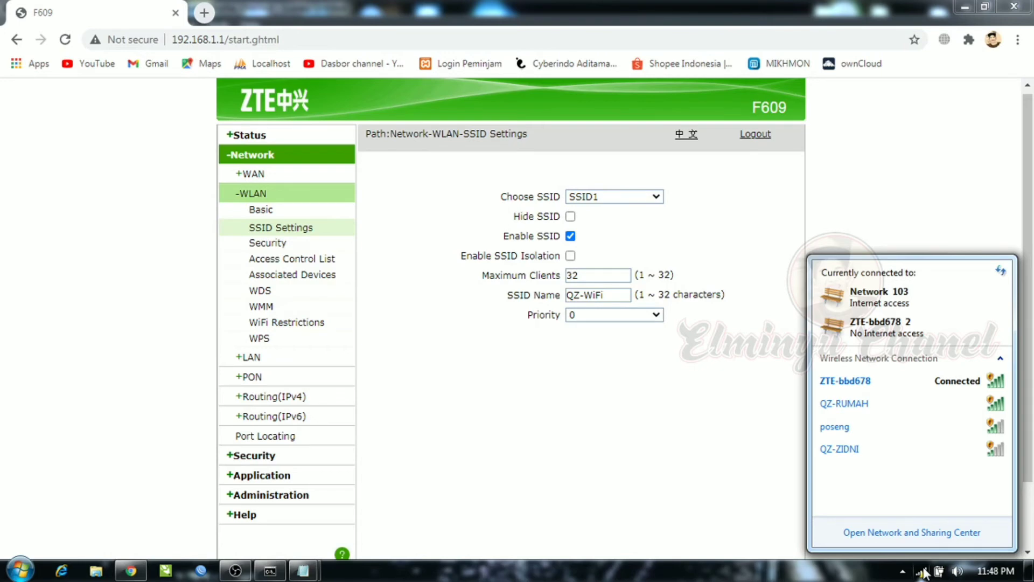
left_click(924, 572)
left_click(924, 572)
left_click(924, 572)
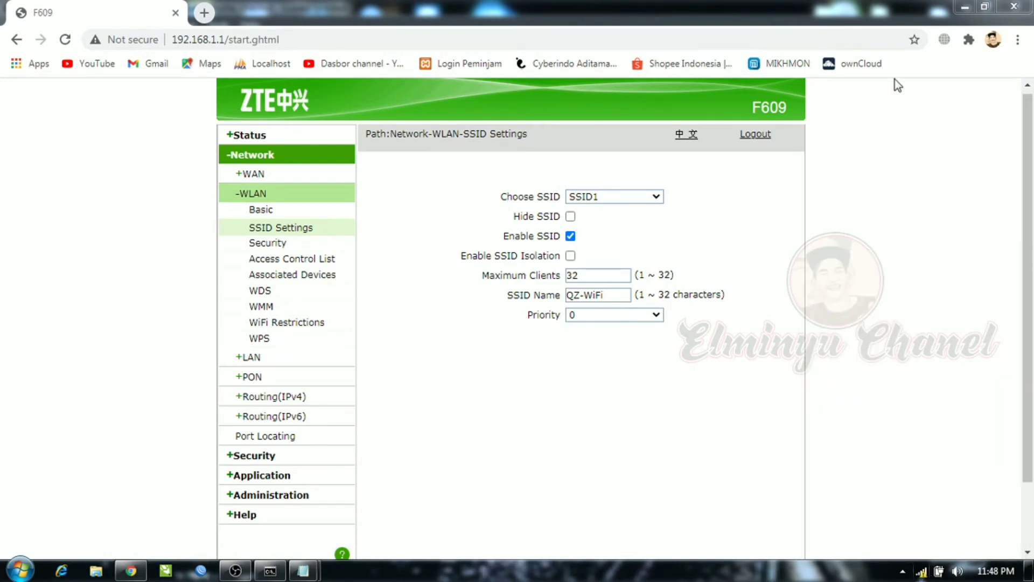
left_click(64, 41)
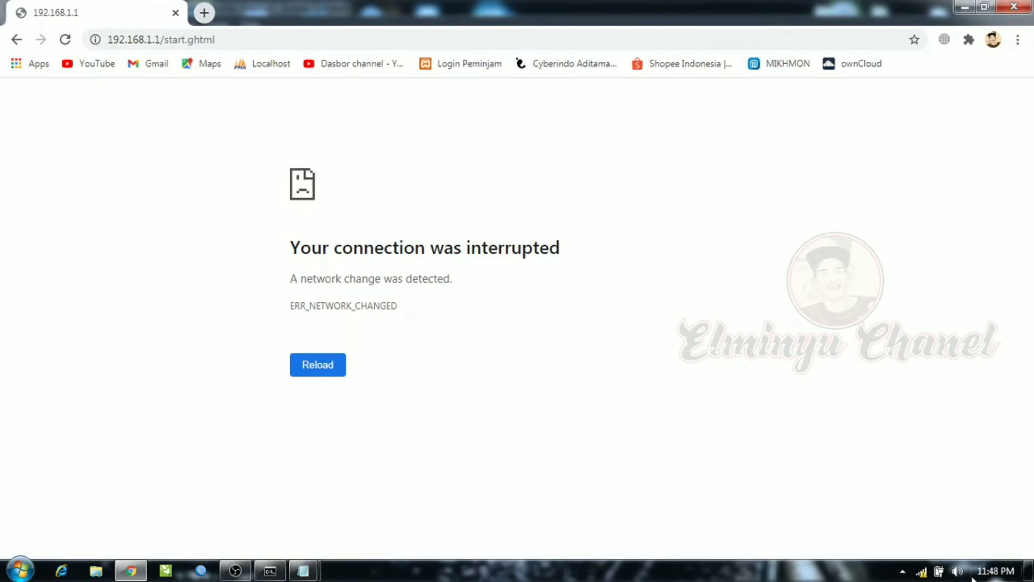
- Connect to the QZ-WiFi network, dismiss the network location prompt, and reload the router page
left_click(922, 572)
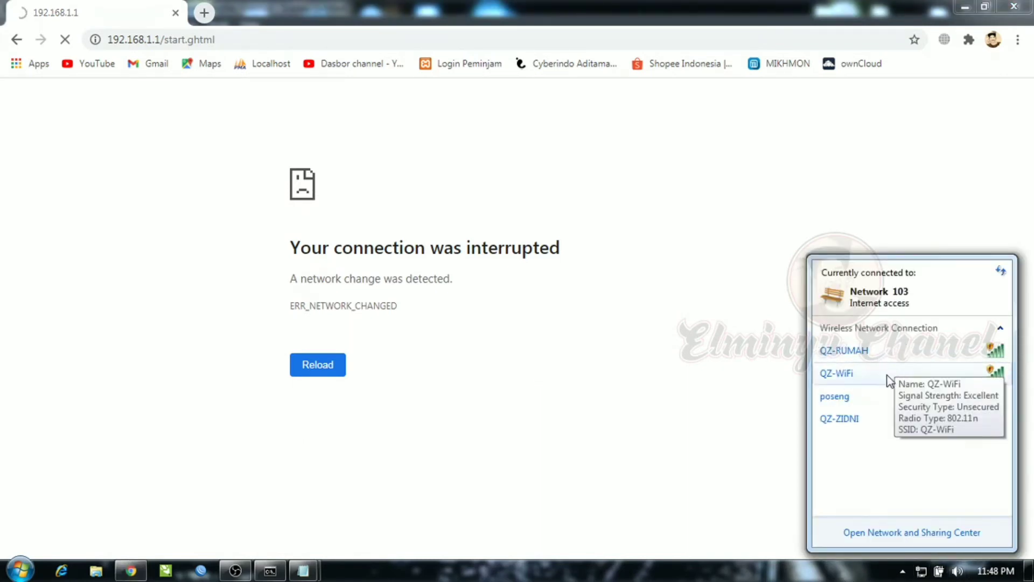
left_click(862, 373)
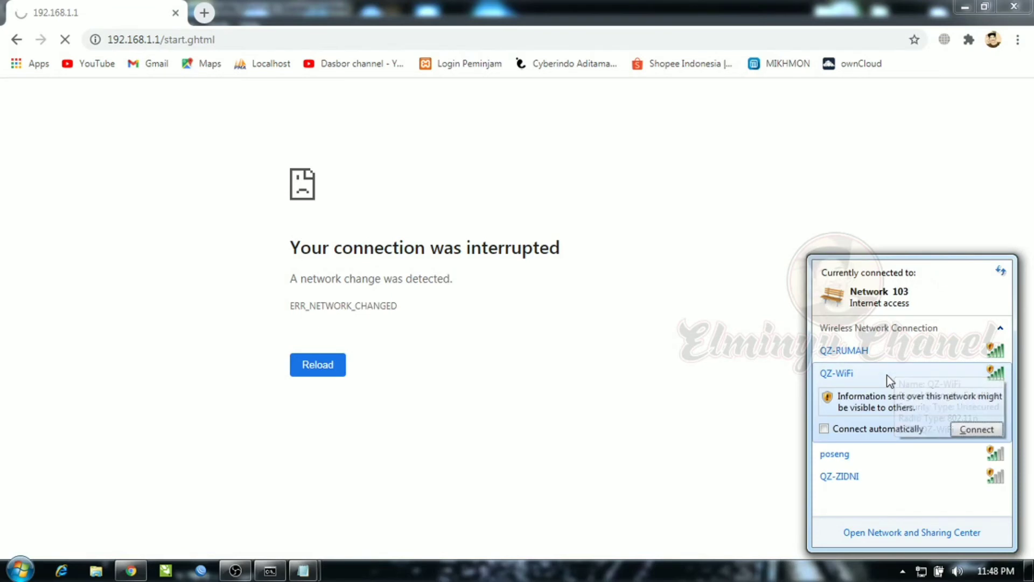
left_click(990, 430)
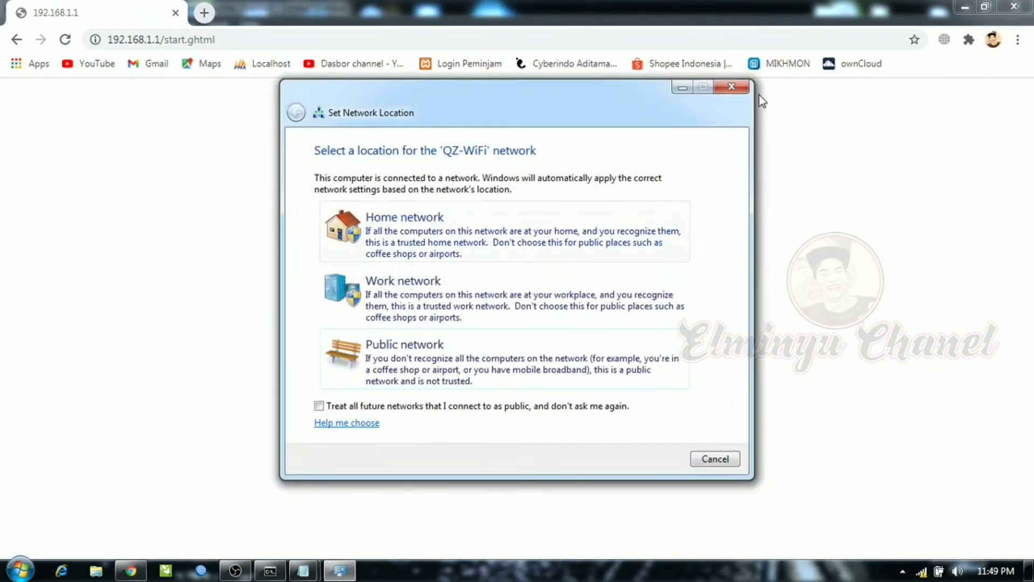
left_click(732, 86)
left_click(67, 44)
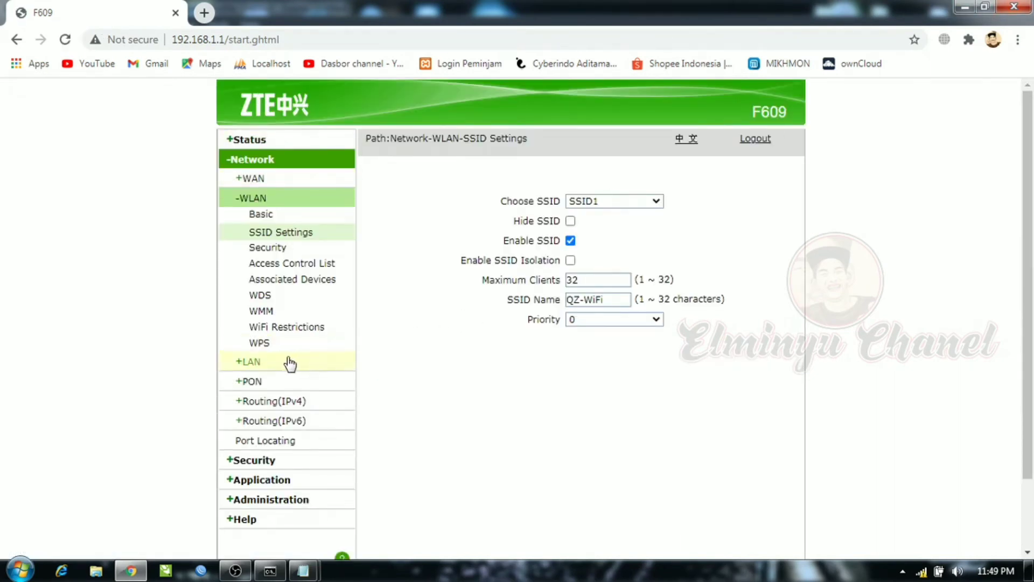
- On the LAN DHCP Server page, set LAN IP to 10.10.8.28 and untick Enable DHCP Server
left_click(244, 363)
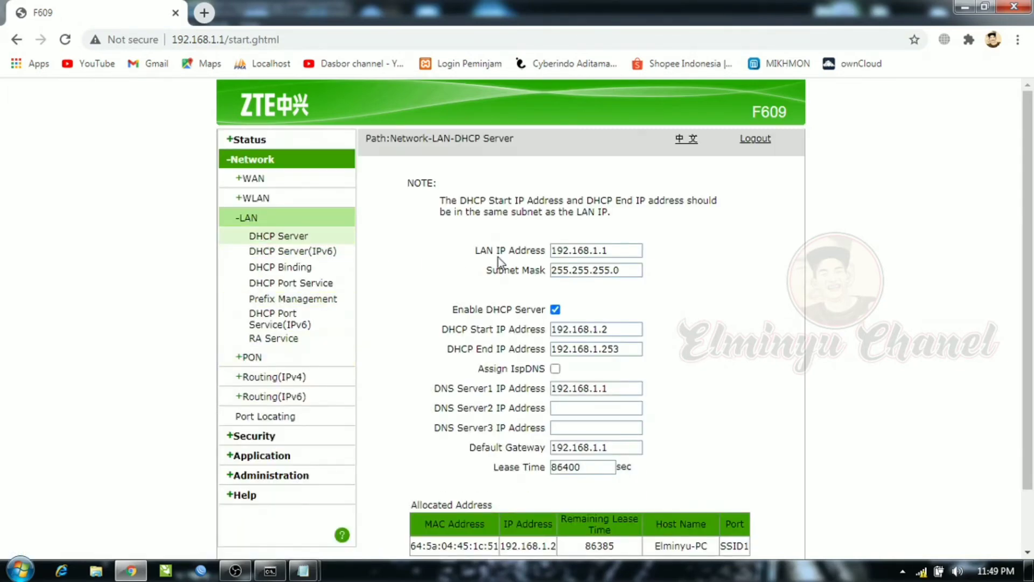
left_click_drag(617, 251, 537, 253)
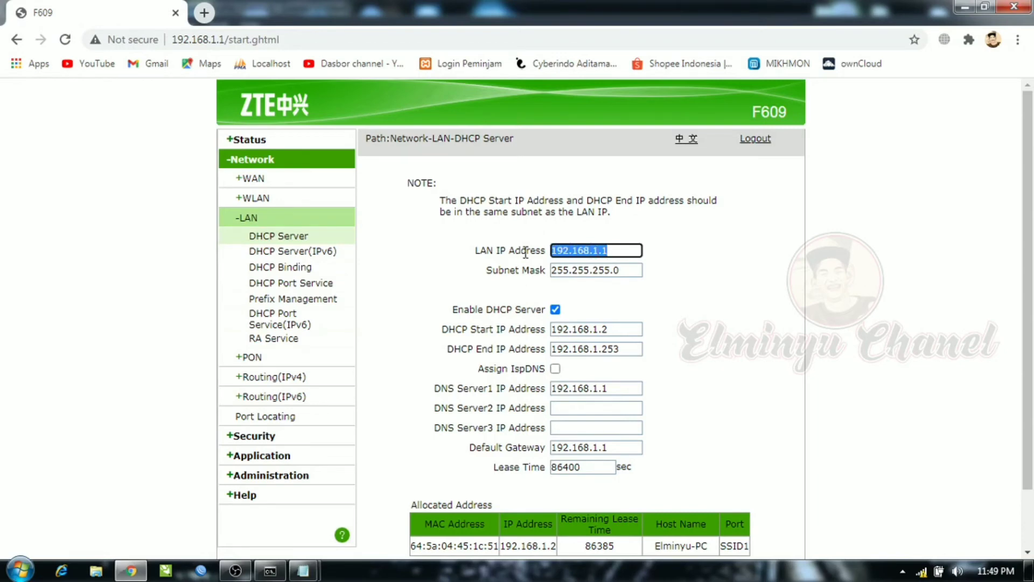
key("BackSpace")
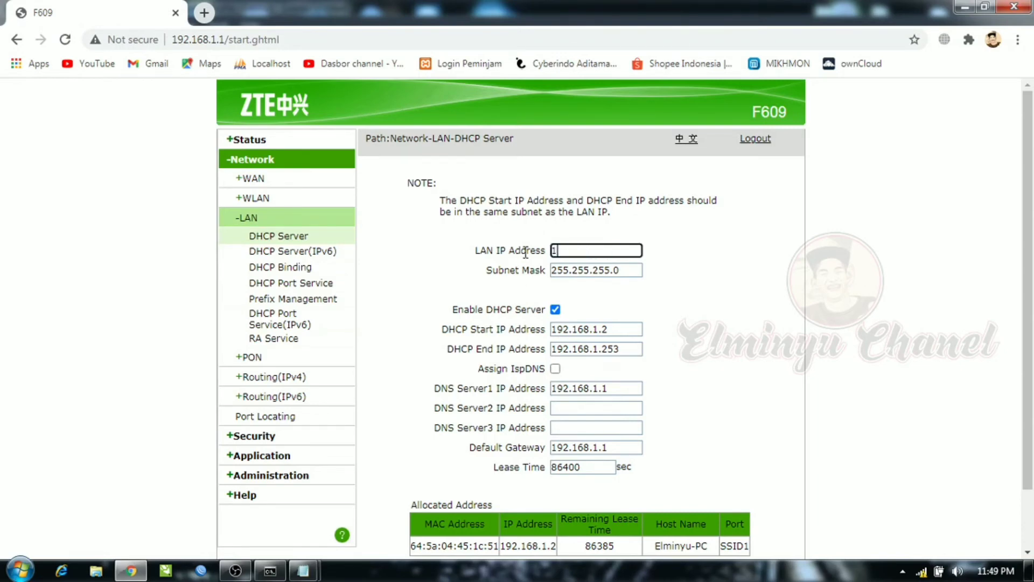
type("10.10.8.28")
left_click(555, 310)
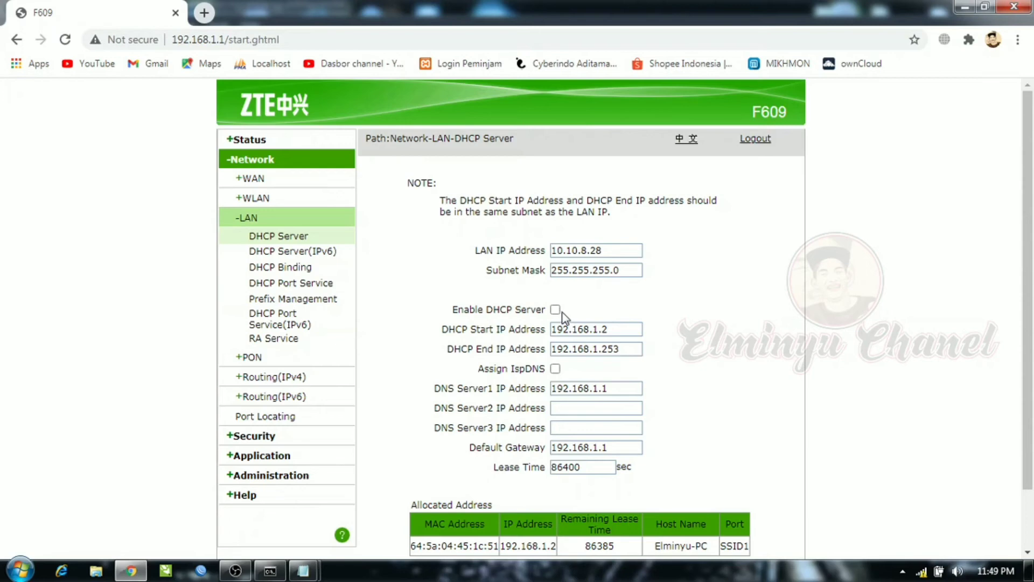
- Change the DHCP range to 10.10.8.2 – 10.10.8.253
left_click_drag(625, 250, 543, 246)
key("ctrl+c")
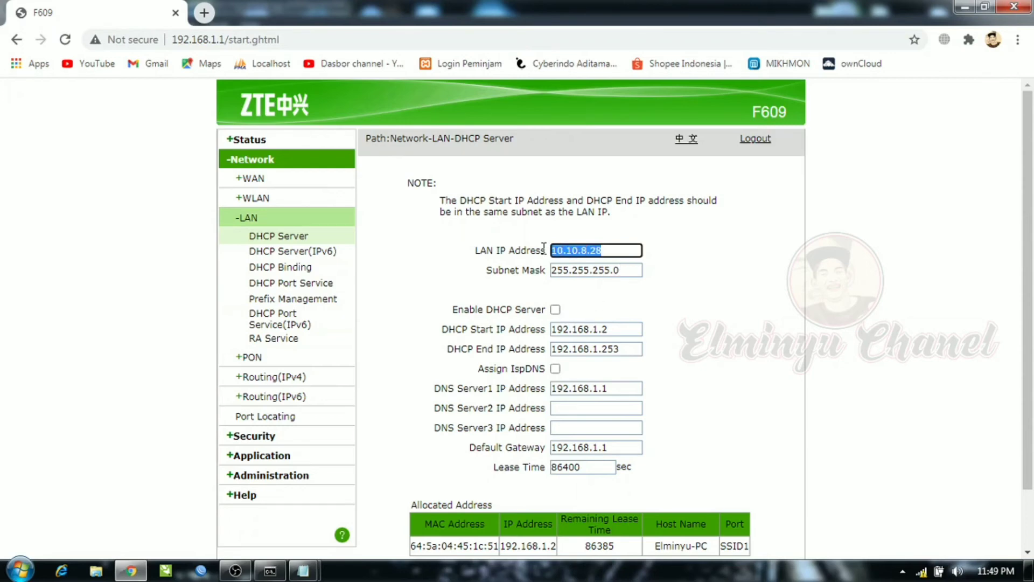
left_click_drag(625, 329, 523, 327)
key("ctrl+v")
key("BackSpace")
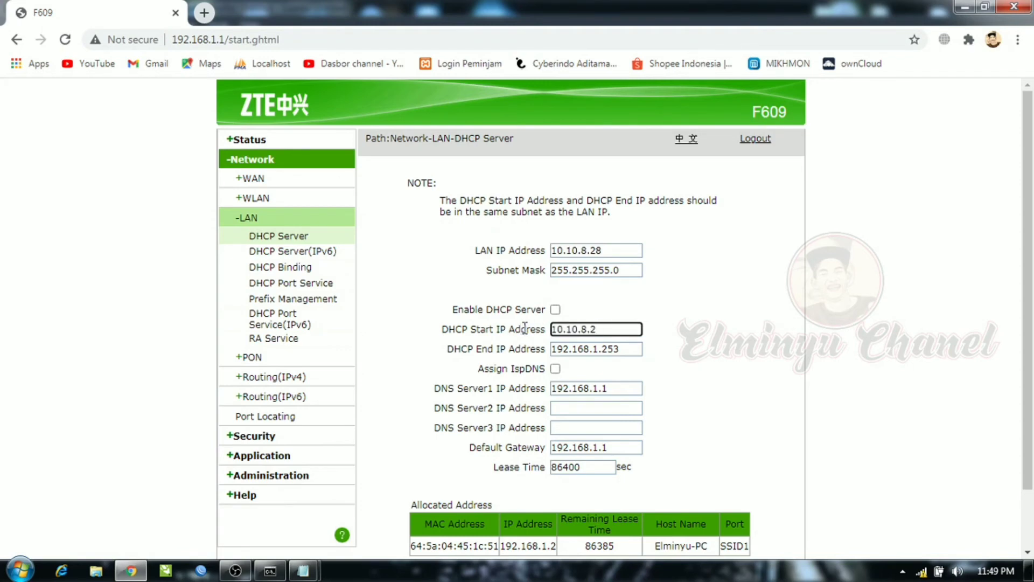
left_click_drag(613, 328, 553, 329)
key("ctrl+c")
left_click_drag(624, 349, 527, 348)
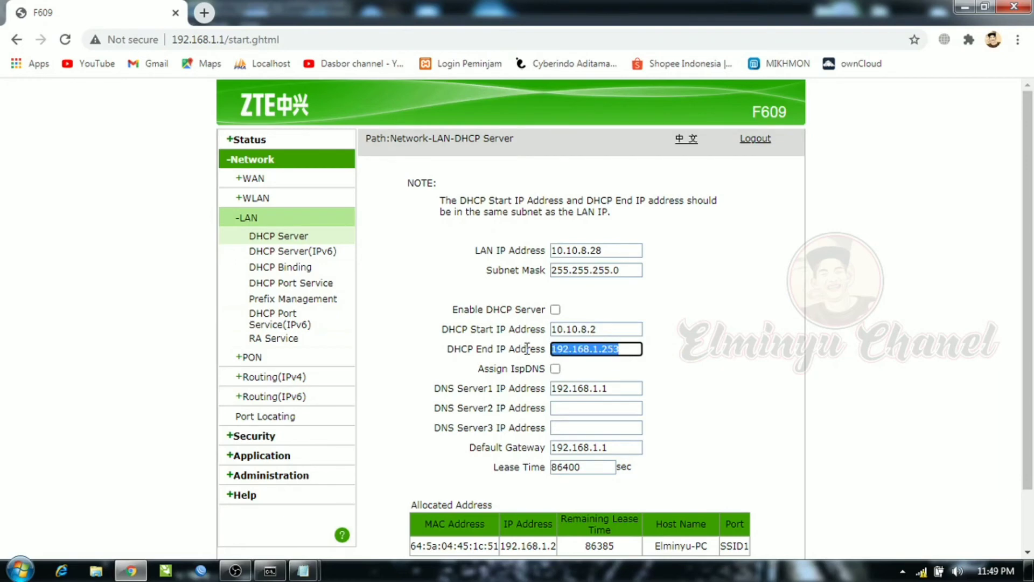
key("ctrl+v")
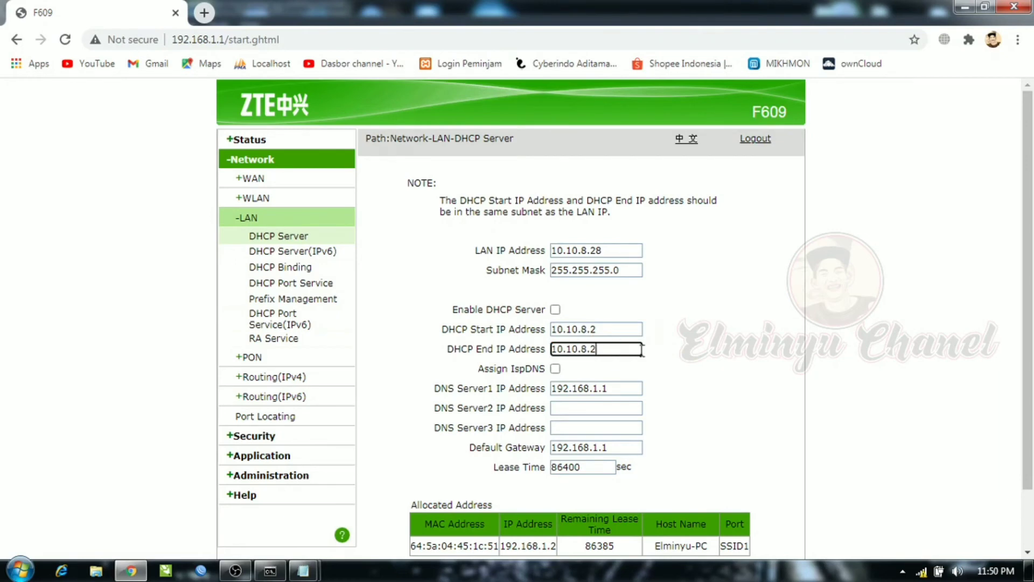
type("53")
- Set DNS Server1 and the default gateway to 10.10.8.1
left_click_drag(622, 388, 536, 394)
key("ctrl+v")
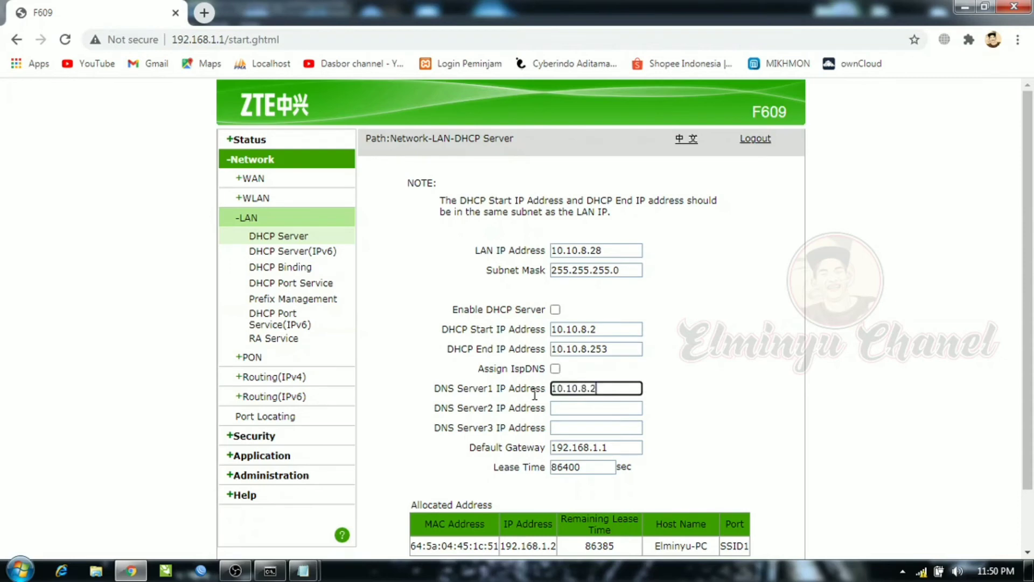
key("BackSpace")
type("1")
key("ctrl+a")
key("ctrl+c")
left_click_drag(611, 448, 509, 448)
key("ctrl+v")
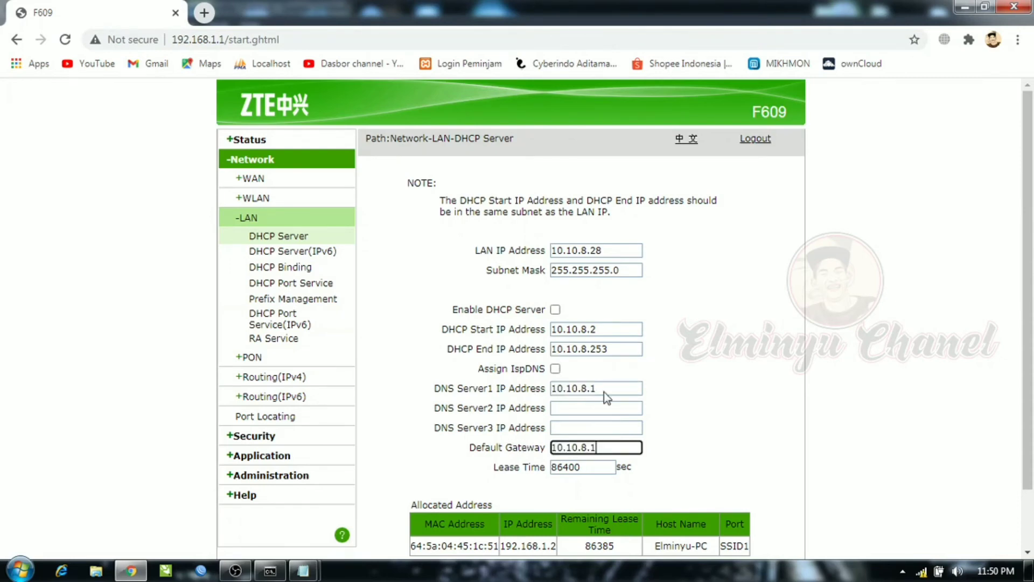
scroll(657, 243, "down", 2)
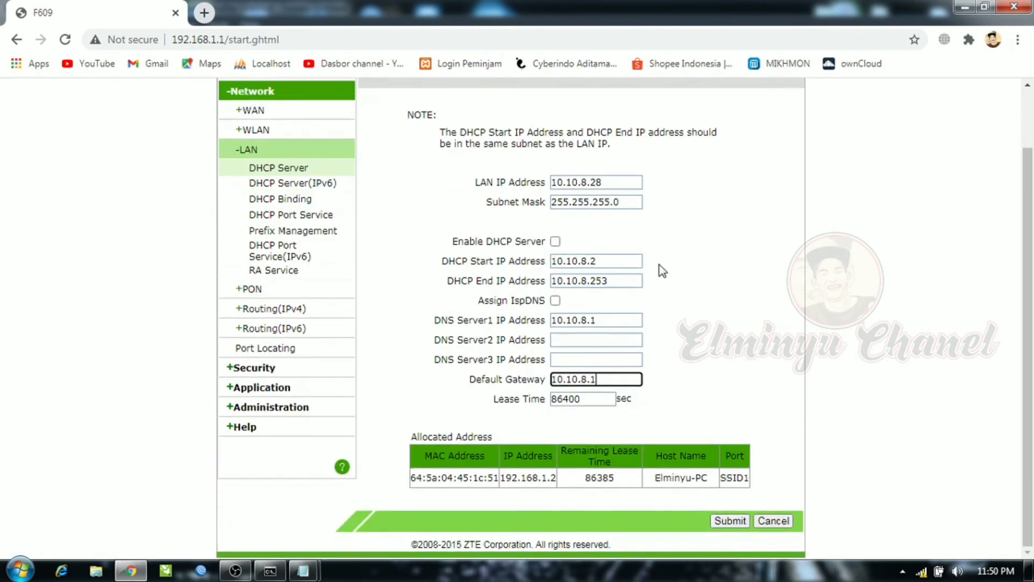
- Submit the LAN and DHCP changes and check the PC's wireless connection status
left_click(728, 520)
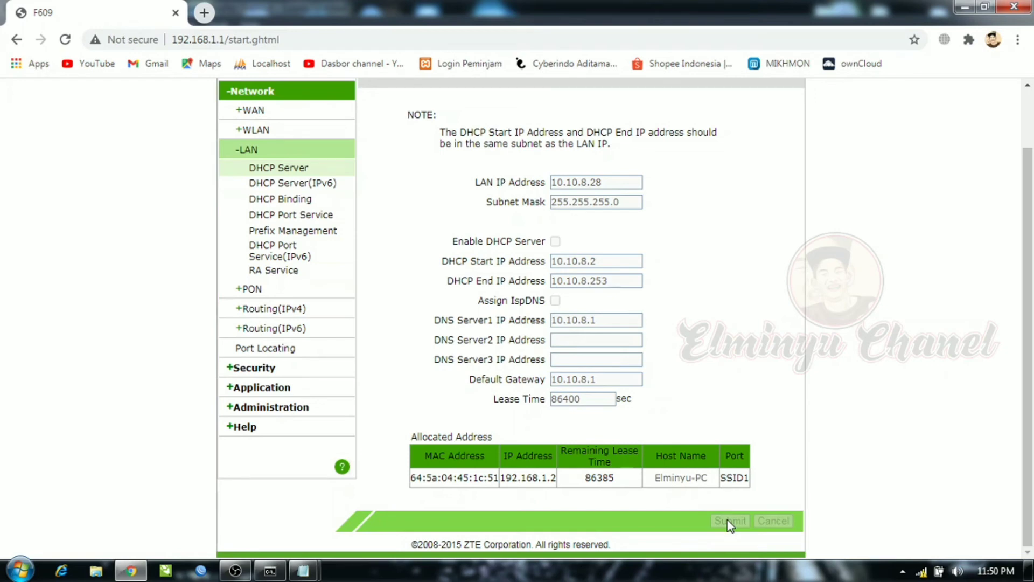
left_click(922, 571)
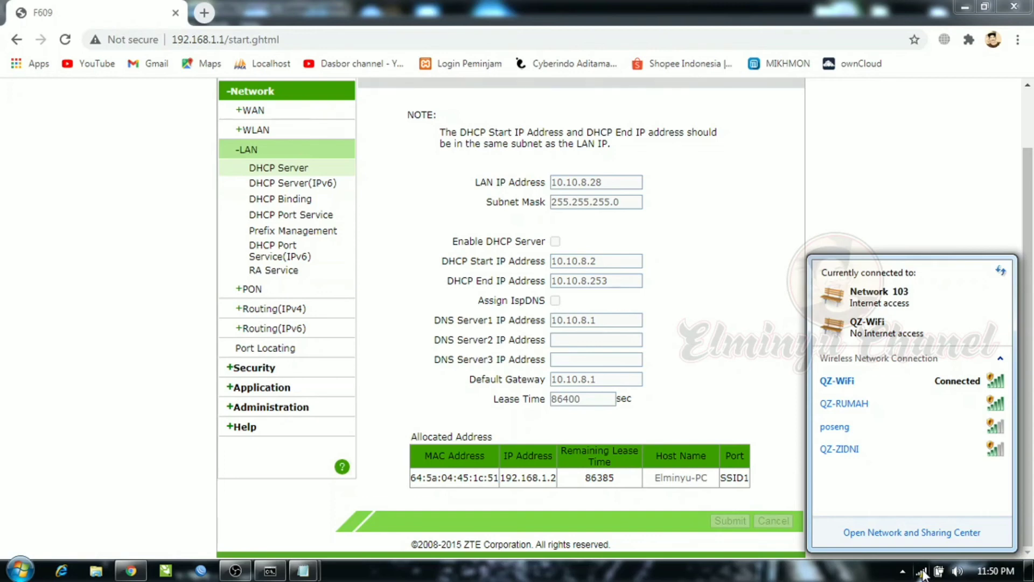
left_click(922, 574)
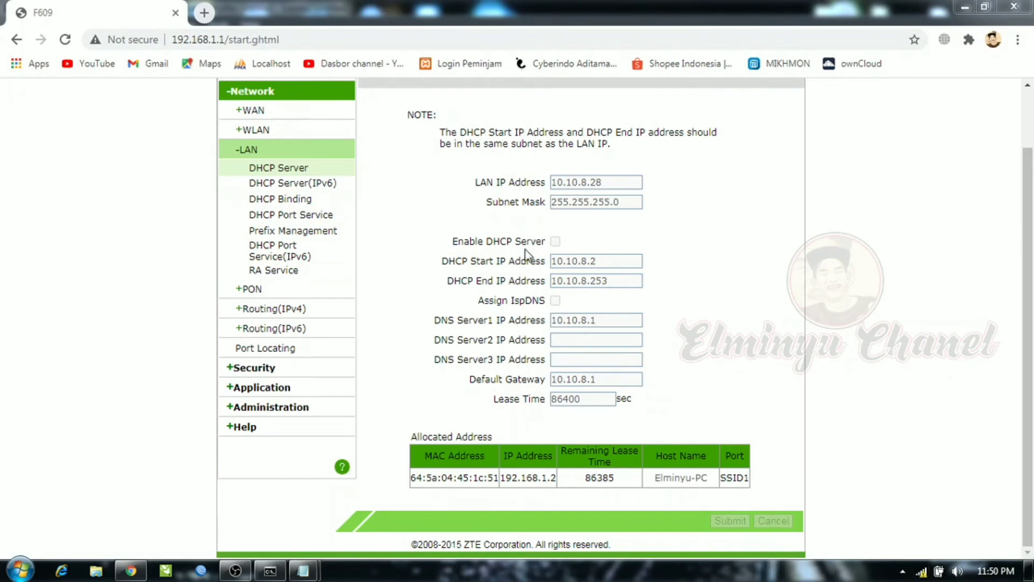
left_click(924, 573)
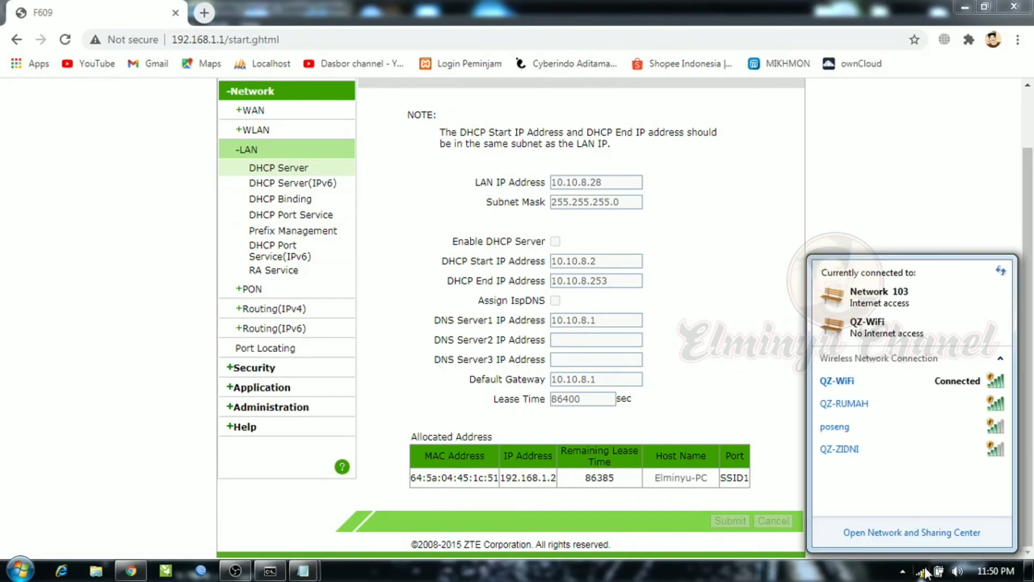
mouse_move(894, 385)
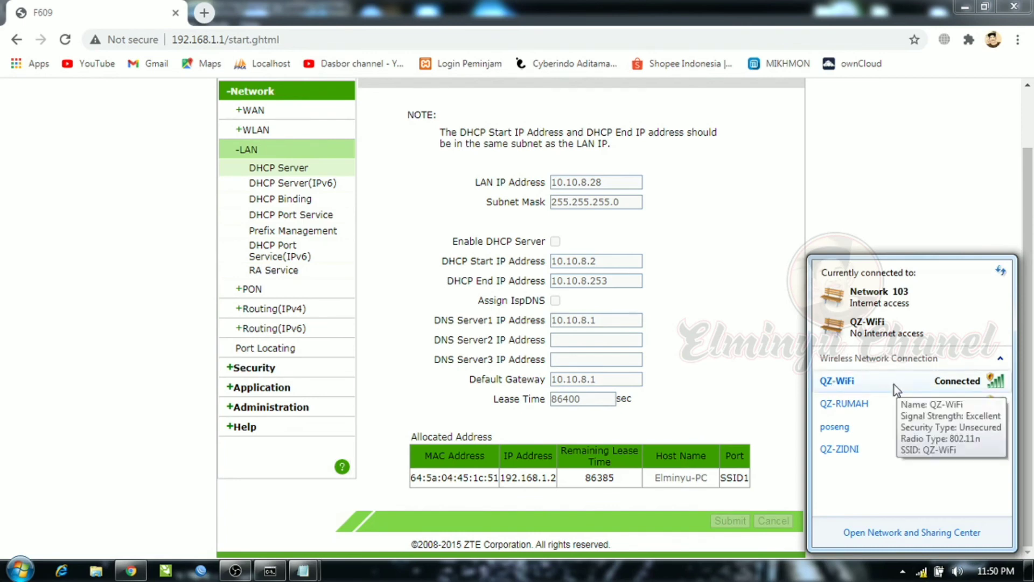
left_click(625, 281)
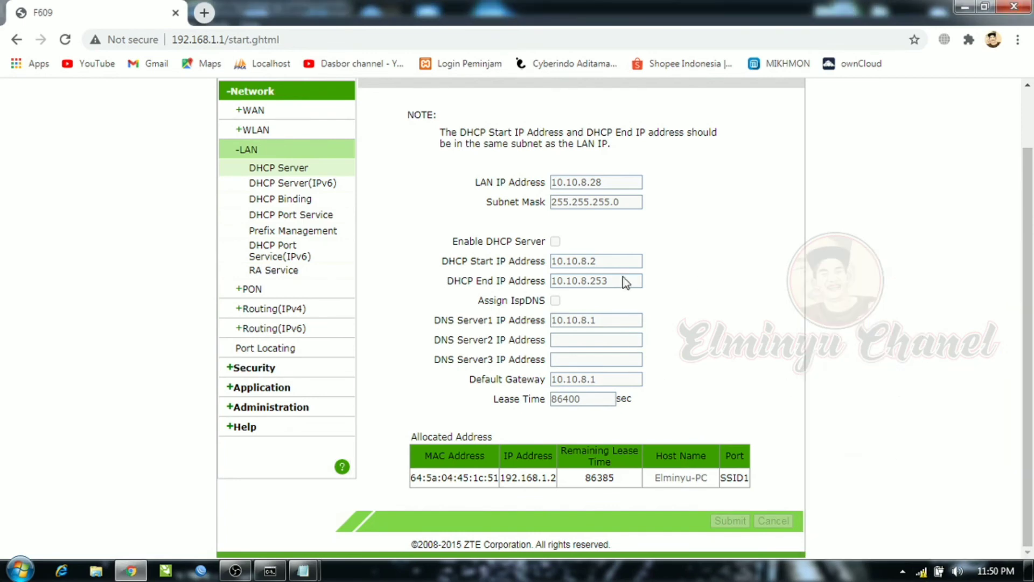
- Reload 192.168.1.1, which no longer responds, and recheck the wireless status
left_click(65, 40)
left_click(62, 43)
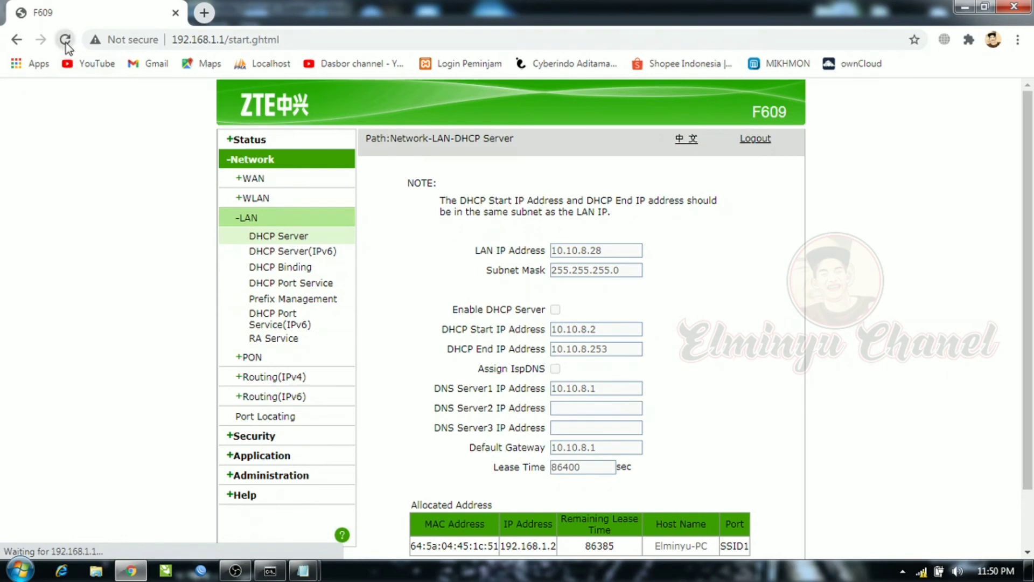
left_click(923, 571)
left_click(923, 571)
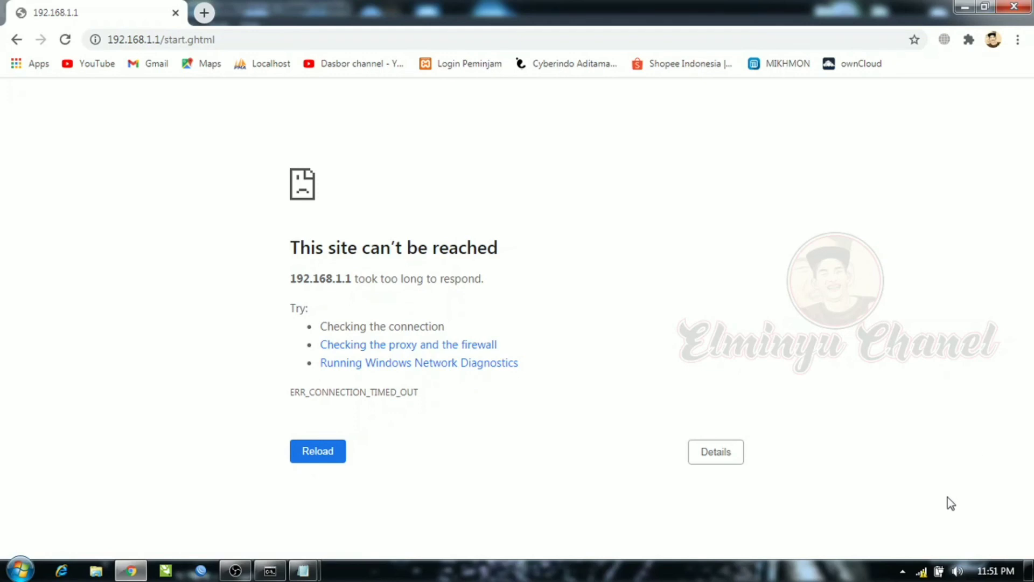
key("F5")
left_click(245, 570)
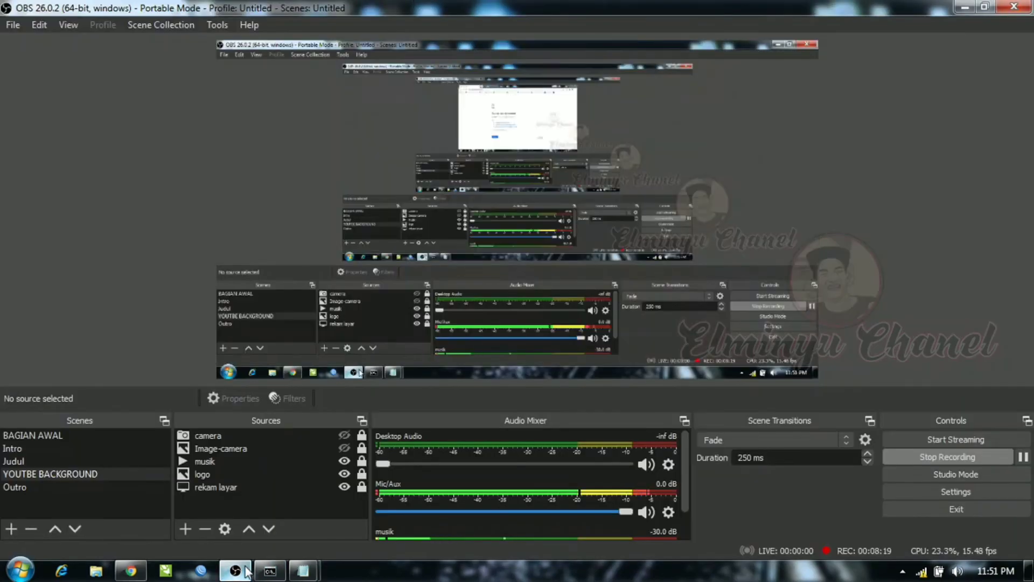
left_click(72, 488)
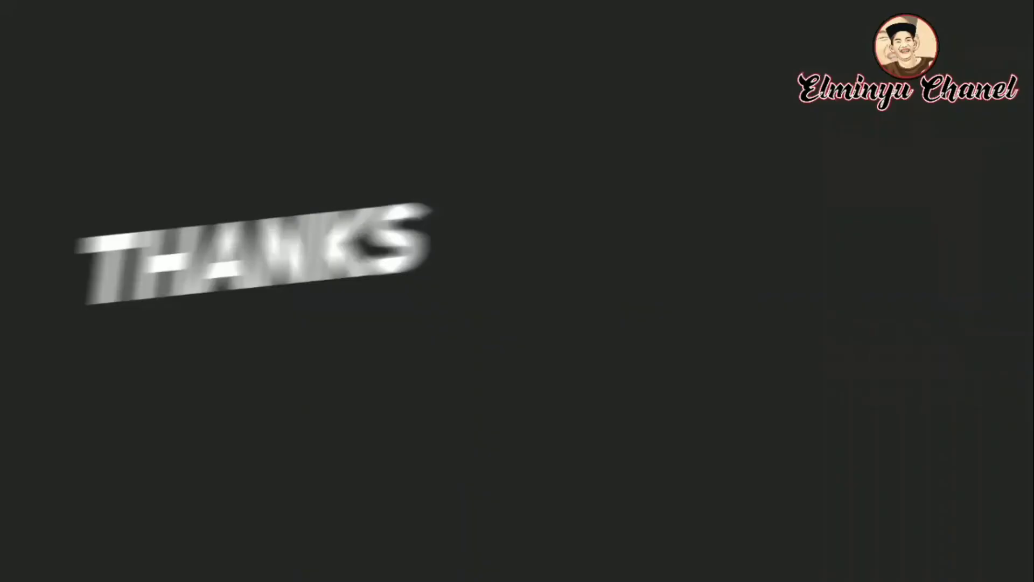